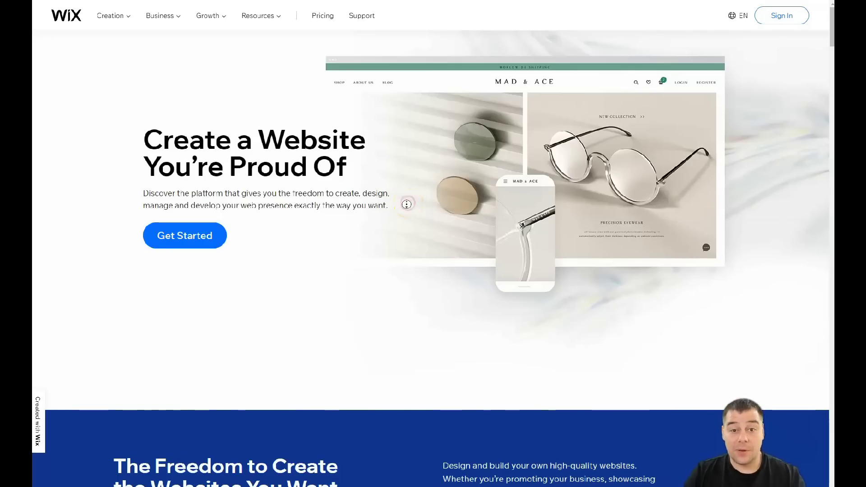
{"action": "scroll", "coordinate": [406, 213], "scroll_direction": "down", "scroll_amount": 1}
{"action": "scroll", "coordinate": [406, 219], "scroll_direction": "down", "scroll_amount": 1}
{"action": "scroll", "coordinate": [406, 224], "scroll_direction": "down", "scroll_amount": 1}
{"action": "scroll", "coordinate": [408, 226], "scroll_direction": "down", "scroll_amount": 1}
{"action": "scroll", "coordinate": [408, 226], "scroll_direction": "down", "scroll_amount": 1}
{"action": "scroll", "coordinate": [408, 225], "scroll_direction": "down", "scroll_amount": 1}
{"action": "scroll", "coordinate": [408, 227], "scroll_direction": "down", "scroll_amount": 1}
{"action": "scroll", "coordinate": [407, 226], "scroll_direction": "down", "scroll_amount": 2}
{"action": "scroll", "coordinate": [408, 225], "scroll_direction": "down", "scroll_amount": 1}
{"action": "scroll", "coordinate": [408, 226], "scroll_direction": "down", "scroll_amount": 1}
{"action": "scroll", "coordinate": [408, 226], "scroll_direction": "down", "scroll_amount": 1}
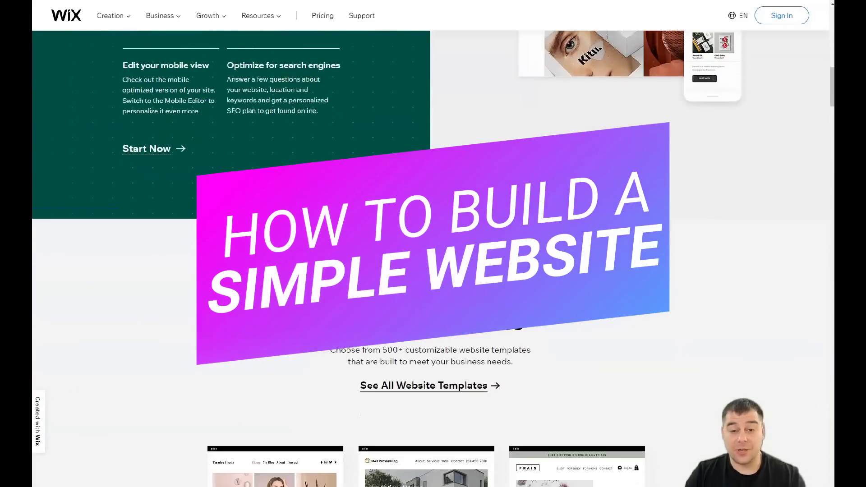
{"action": "scroll", "coordinate": [408, 229], "scroll_direction": "down", "scroll_amount": 1}
{"action": "scroll", "coordinate": [408, 229], "scroll_direction": "down", "scroll_amount": 1}
{"action": "scroll", "coordinate": [407, 228], "scroll_direction": "down", "scroll_amount": 1}
{"action": "scroll", "coordinate": [408, 228], "scroll_direction": "down", "scroll_amount": 1}
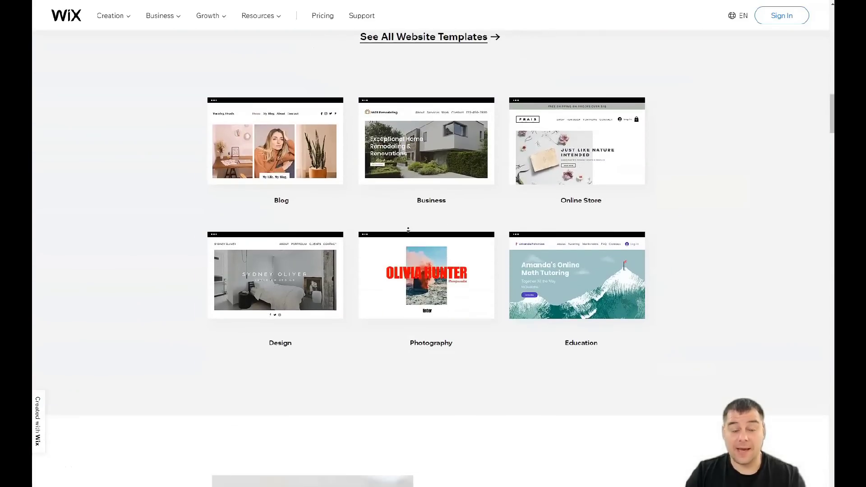
{"action": "scroll", "coordinate": [408, 228], "scroll_direction": "down", "scroll_amount": 1}
{"action": "scroll", "coordinate": [408, 228], "scroll_direction": "down", "scroll_amount": 1}
{"action": "scroll", "coordinate": [409, 227], "scroll_direction": "down", "scroll_amount": 1}
{"action": "scroll", "coordinate": [409, 227], "scroll_direction": "down", "scroll_amount": 1}
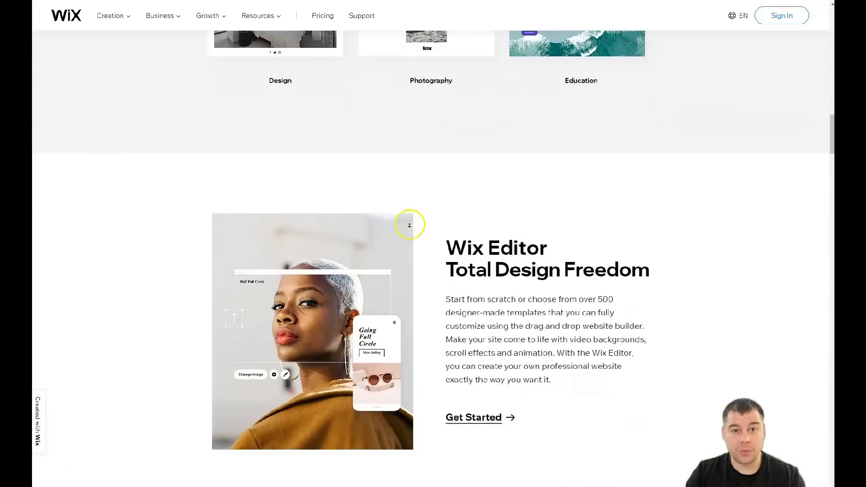
{"action": "scroll", "coordinate": [409, 226], "scroll_direction": "down", "scroll_amount": 1}
{"action": "scroll", "coordinate": [409, 228], "scroll_direction": "down", "scroll_amount": 1}
{"action": "scroll", "coordinate": [409, 230], "scroll_direction": "down", "scroll_amount": 1}
{"action": "scroll", "coordinate": [411, 232], "scroll_direction": "down", "scroll_amount": 1}
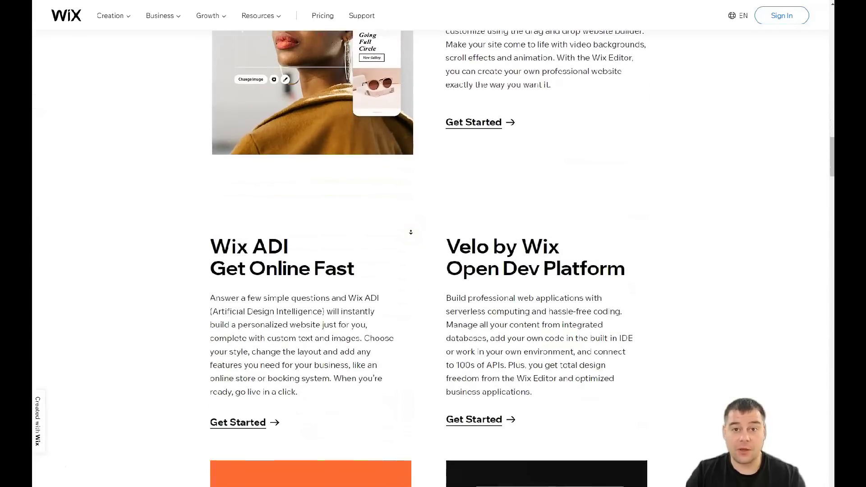
{"action": "scroll", "coordinate": [410, 232], "scroll_direction": "down", "scroll_amount": 1}
{"action": "scroll", "coordinate": [410, 231], "scroll_direction": "down", "scroll_amount": 1}
{"action": "scroll", "coordinate": [411, 232], "scroll_direction": "down", "scroll_amount": 1}
{"action": "scroll", "coordinate": [412, 230], "scroll_direction": "down", "scroll_amount": 1}
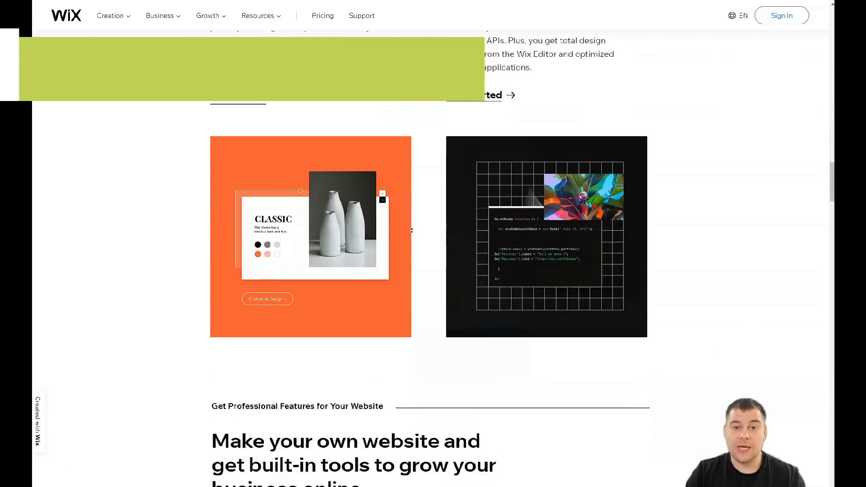
{"action": "scroll", "coordinate": [412, 230], "scroll_direction": "down", "scroll_amount": 1}
{"action": "scroll", "coordinate": [412, 231], "scroll_direction": "down", "scroll_amount": 1}
{"action": "scroll", "coordinate": [411, 231], "scroll_direction": "down", "scroll_amount": 1}
{"action": "scroll", "coordinate": [411, 231], "scroll_direction": "down", "scroll_amount": 1}
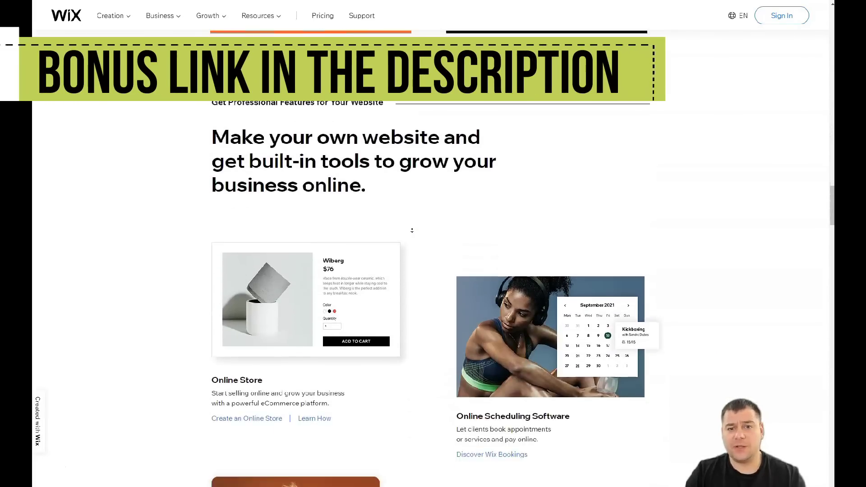
{"action": "scroll", "coordinate": [412, 231], "scroll_direction": "down", "scroll_amount": 1}
{"action": "scroll", "coordinate": [411, 231], "scroll_direction": "down", "scroll_amount": 1}
{"action": "scroll", "coordinate": [411, 230], "scroll_direction": "down", "scroll_amount": 2}
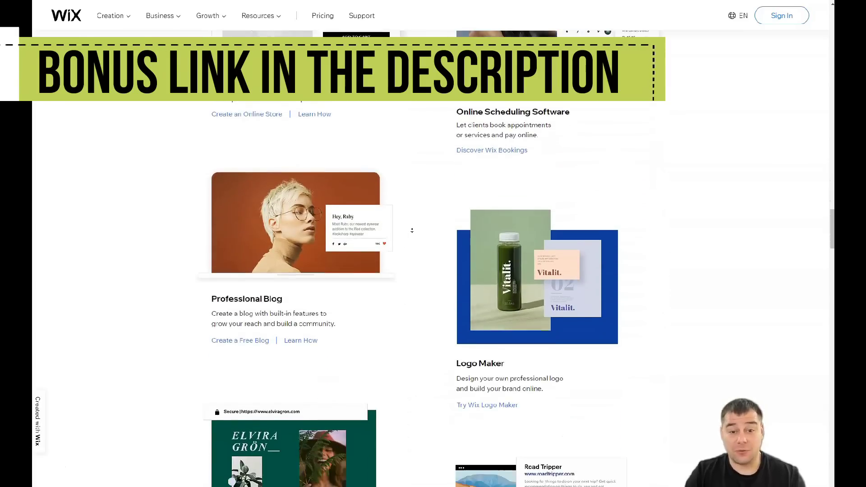
{"action": "scroll", "coordinate": [411, 231], "scroll_direction": "down", "scroll_amount": 1}
{"action": "scroll", "coordinate": [411, 231], "scroll_direction": "down", "scroll_amount": 1}
{"action": "scroll", "coordinate": [411, 231], "scroll_direction": "down", "scroll_amount": 1}
{"action": "scroll", "coordinate": [411, 230], "scroll_direction": "down", "scroll_amount": 1}
{"action": "scroll", "coordinate": [412, 231], "scroll_direction": "down", "scroll_amount": 1}
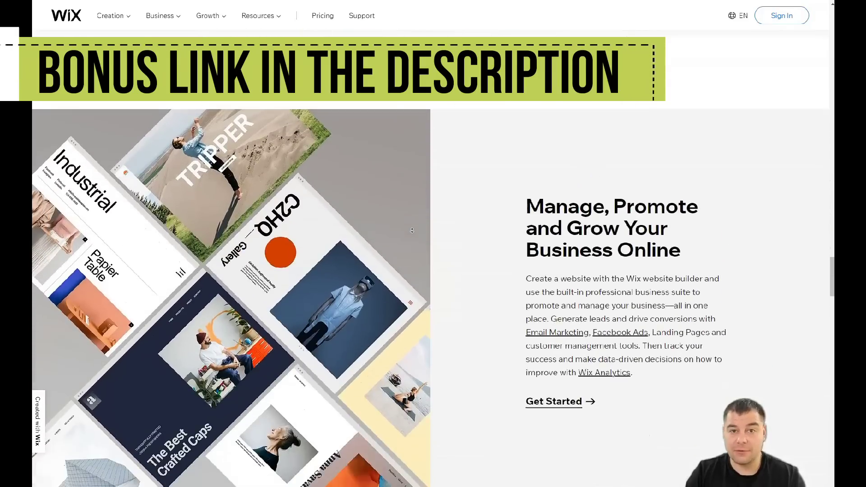
{"action": "scroll", "coordinate": [411, 231], "scroll_direction": "down", "scroll_amount": 1}
{"action": "scroll", "coordinate": [411, 231], "scroll_direction": "down", "scroll_amount": 1}
{"action": "scroll", "coordinate": [411, 230], "scroll_direction": "down", "scroll_amount": 1}
{"action": "scroll", "coordinate": [412, 231], "scroll_direction": "down", "scroll_amount": 1}
{"action": "scroll", "coordinate": [411, 231], "scroll_direction": "down", "scroll_amount": 1}
{"action": "scroll", "coordinate": [411, 230], "scroll_direction": "down", "scroll_amount": 1}
{"action": "scroll", "coordinate": [411, 231], "scroll_direction": "down", "scroll_amount": 1}
{"action": "scroll", "coordinate": [411, 231], "scroll_direction": "down", "scroll_amount": 1}
{"action": "scroll", "coordinate": [412, 231], "scroll_direction": "down", "scroll_amount": 1}
{"action": "scroll", "coordinate": [411, 231], "scroll_direction": "down", "scroll_amount": 1}
{"action": "scroll", "coordinate": [412, 230], "scroll_direction": "down", "scroll_amount": 1}
{"action": "scroll", "coordinate": [411, 229], "scroll_direction": "down", "scroll_amount": 1}
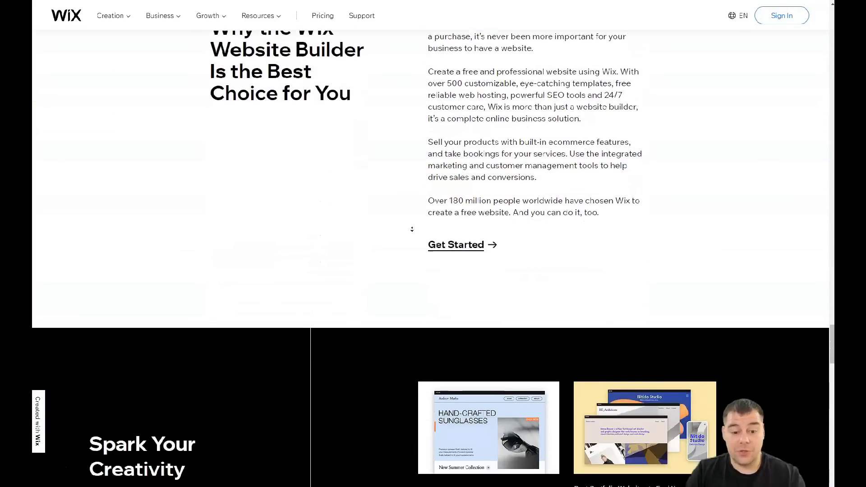
{"action": "scroll", "coordinate": [411, 229], "scroll_direction": "down", "scroll_amount": 1}
{"action": "scroll", "coordinate": [411, 229], "scroll_direction": "down", "scroll_amount": 1}
{"action": "scroll", "coordinate": [412, 229], "scroll_direction": "down", "scroll_amount": 1}
{"action": "scroll", "coordinate": [411, 230], "scroll_direction": "down", "scroll_amount": 1}
{"action": "scroll", "coordinate": [411, 229], "scroll_direction": "down", "scroll_amount": 1}
{"action": "scroll", "coordinate": [410, 229], "scroll_direction": "down", "scroll_amount": 1}
{"action": "scroll", "coordinate": [410, 229], "scroll_direction": "down", "scroll_amount": 1}
{"action": "scroll", "coordinate": [409, 230], "scroll_direction": "down", "scroll_amount": 1}
{"action": "scroll", "coordinate": [409, 226], "scroll_direction": "down", "scroll_amount": 1}
{"action": "scroll", "coordinate": [409, 220], "scroll_direction": "down", "scroll_amount": 1}
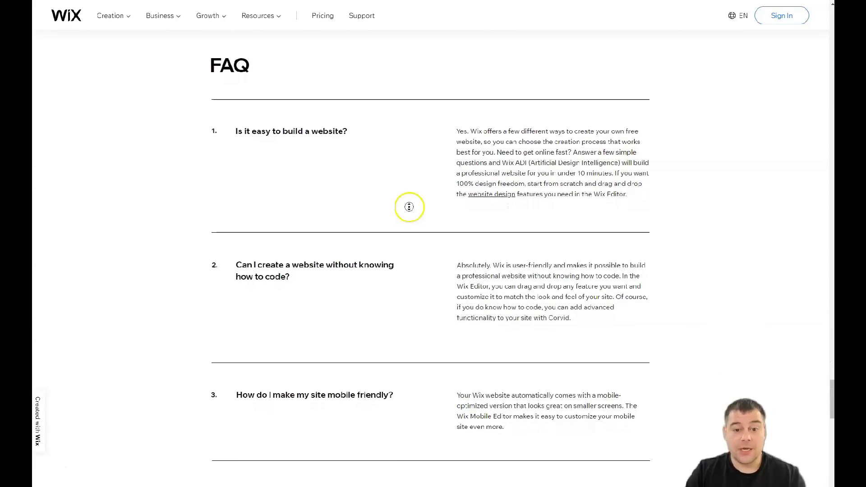
{"action": "scroll", "coordinate": [411, 183], "scroll_direction": "up", "scroll_amount": 1}
{"action": "scroll", "coordinate": [411, 180], "scroll_direction": "up", "scroll_amount": 1}
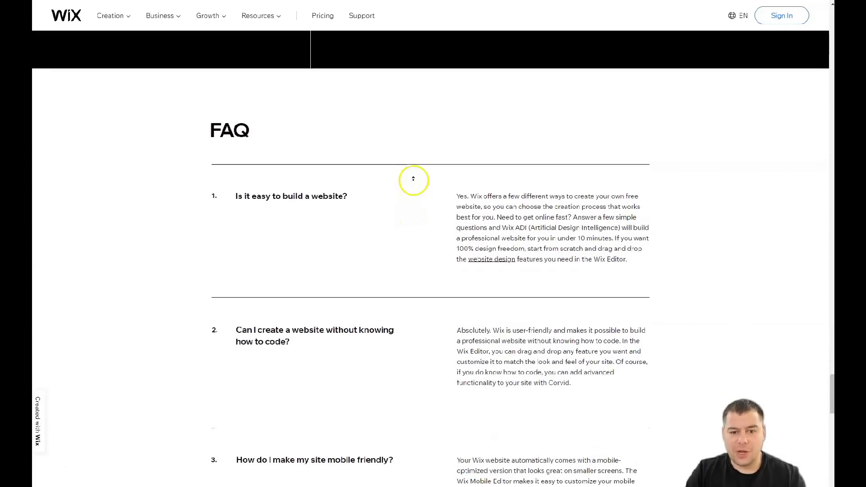
{"action": "scroll", "coordinate": [413, 178], "scroll_direction": "up", "scroll_amount": 1}
{"action": "scroll", "coordinate": [413, 177], "scroll_direction": "up", "scroll_amount": 1}
{"action": "scroll", "coordinate": [413, 176], "scroll_direction": "up", "scroll_amount": 1}
{"action": "scroll", "coordinate": [413, 176], "scroll_direction": "up", "scroll_amount": 1}
{"action": "scroll", "coordinate": [412, 175], "scroll_direction": "up", "scroll_amount": 1}
{"action": "scroll", "coordinate": [413, 175], "scroll_direction": "up", "scroll_amount": 1}
{"action": "scroll", "coordinate": [413, 175], "scroll_direction": "up", "scroll_amount": 1}
{"action": "scroll", "coordinate": [412, 176], "scroll_direction": "up", "scroll_amount": 1}
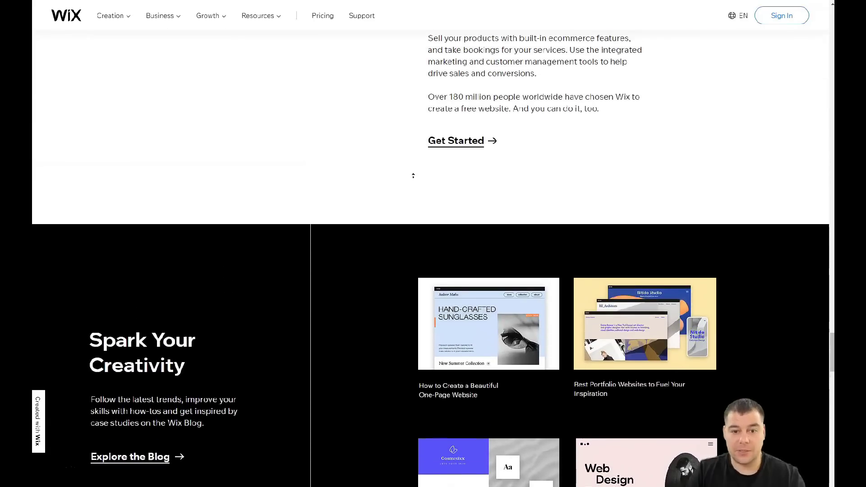
{"action": "scroll", "coordinate": [412, 175], "scroll_direction": "up", "scroll_amount": 1}
{"action": "scroll", "coordinate": [413, 174], "scroll_direction": "up", "scroll_amount": 1}
{"action": "scroll", "coordinate": [412, 175], "scroll_direction": "up", "scroll_amount": 1}
{"action": "scroll", "coordinate": [412, 175], "scroll_direction": "up", "scroll_amount": 1}
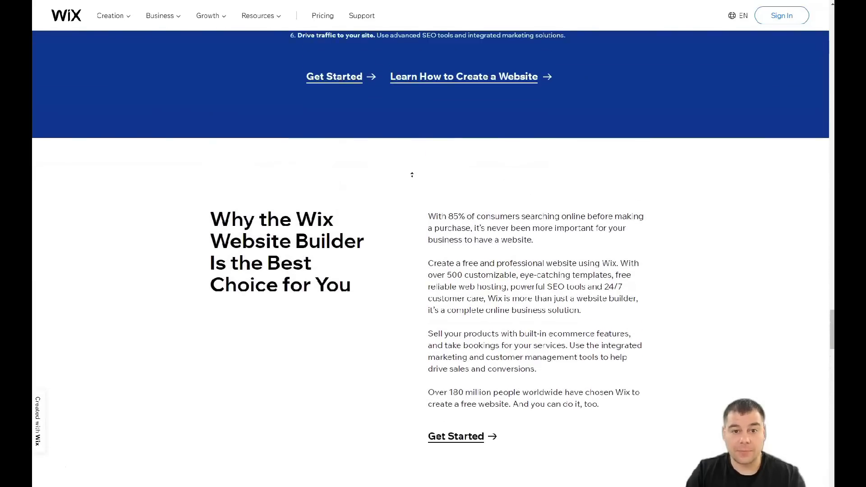
{"action": "scroll", "coordinate": [411, 174], "scroll_direction": "up", "scroll_amount": 1}
{"action": "scroll", "coordinate": [411, 174], "scroll_direction": "up", "scroll_amount": 1}
{"action": "scroll", "coordinate": [411, 175], "scroll_direction": "up", "scroll_amount": 1}
{"action": "scroll", "coordinate": [411, 175], "scroll_direction": "up", "scroll_amount": 1}
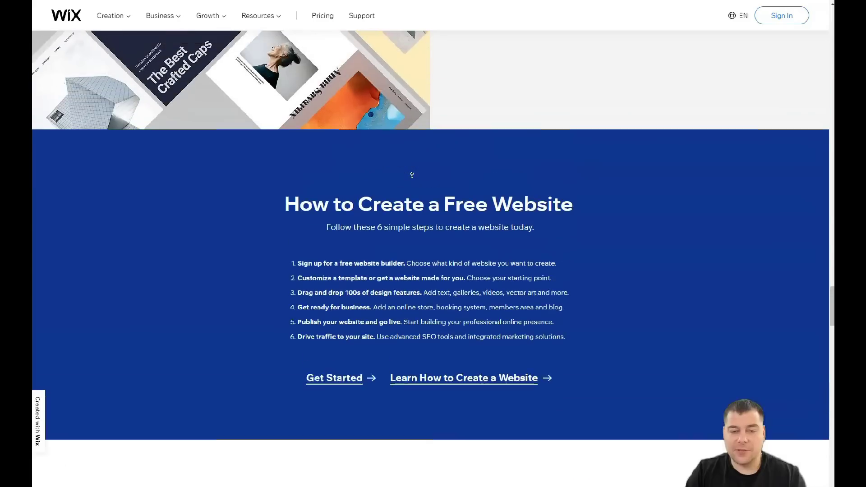
{"action": "scroll", "coordinate": [412, 175], "scroll_direction": "up", "scroll_amount": 1}
{"action": "scroll", "coordinate": [411, 174], "scroll_direction": "up", "scroll_amount": 1}
{"action": "scroll", "coordinate": [411, 175], "scroll_direction": "up", "scroll_amount": 1}
{"action": "scroll", "coordinate": [411, 174], "scroll_direction": "up", "scroll_amount": 1}
{"action": "scroll", "coordinate": [411, 175], "scroll_direction": "up", "scroll_amount": 1}
{"action": "scroll", "coordinate": [411, 174], "scroll_direction": "up", "scroll_amount": 1}
{"action": "scroll", "coordinate": [411, 175], "scroll_direction": "up", "scroll_amount": 1}
{"action": "scroll", "coordinate": [411, 175], "scroll_direction": "up", "scroll_amount": 1}
{"action": "scroll", "coordinate": [411, 175], "scroll_direction": "up", "scroll_amount": 1}
{"action": "scroll", "coordinate": [412, 175], "scroll_direction": "up", "scroll_amount": 1}
{"action": "scroll", "coordinate": [411, 175], "scroll_direction": "up", "scroll_amount": 1}
{"action": "scroll", "coordinate": [411, 175], "scroll_direction": "up", "scroll_amount": 1}
{"action": "scroll", "coordinate": [412, 171], "scroll_direction": "up", "scroll_amount": 1}
{"action": "scroll", "coordinate": [412, 173], "scroll_direction": "up", "scroll_amount": 1}
{"action": "scroll", "coordinate": [412, 172], "scroll_direction": "up", "scroll_amount": 1}
{"action": "scroll", "coordinate": [412, 171], "scroll_direction": "up", "scroll_amount": 1}
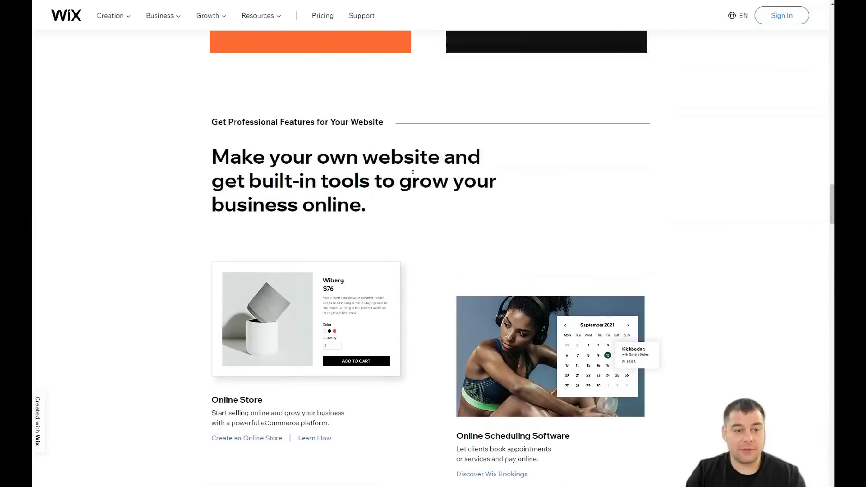
{"action": "scroll", "coordinate": [412, 172], "scroll_direction": "up", "scroll_amount": 1}
{"action": "scroll", "coordinate": [412, 173], "scroll_direction": "up", "scroll_amount": 1}
{"action": "scroll", "coordinate": [412, 170], "scroll_direction": "up", "scroll_amount": 1}
{"action": "scroll", "coordinate": [416, 170], "scroll_direction": "up", "scroll_amount": 1}
{"action": "scroll", "coordinate": [416, 171], "scroll_direction": "up", "scroll_amount": 1}
{"action": "scroll", "coordinate": [416, 171], "scroll_direction": "up", "scroll_amount": 1}
{"action": "scroll", "coordinate": [416, 170], "scroll_direction": "up", "scroll_amount": 1}
{"action": "scroll", "coordinate": [416, 171], "scroll_direction": "up", "scroll_amount": 1}
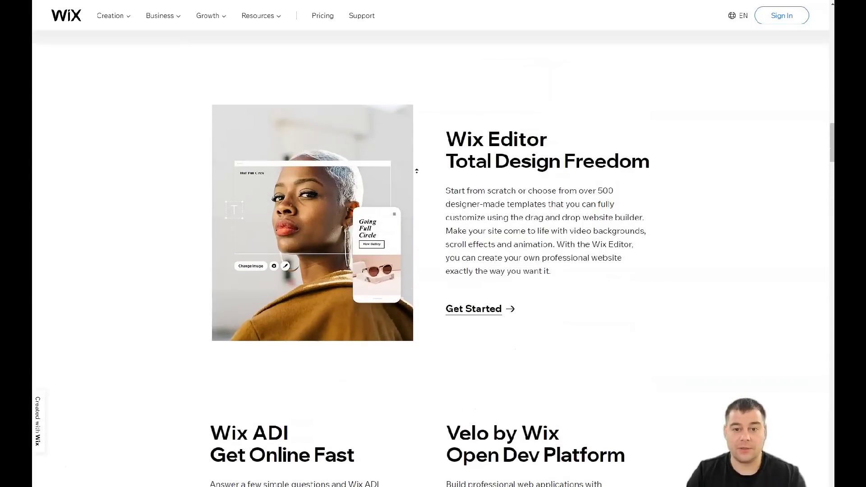
{"action": "scroll", "coordinate": [416, 171], "scroll_direction": "up", "scroll_amount": 1}
{"action": "scroll", "coordinate": [417, 170], "scroll_direction": "up", "scroll_amount": 1}
{"action": "scroll", "coordinate": [417, 171], "scroll_direction": "up", "scroll_amount": 1}
{"action": "scroll", "coordinate": [417, 171], "scroll_direction": "up", "scroll_amount": 1}
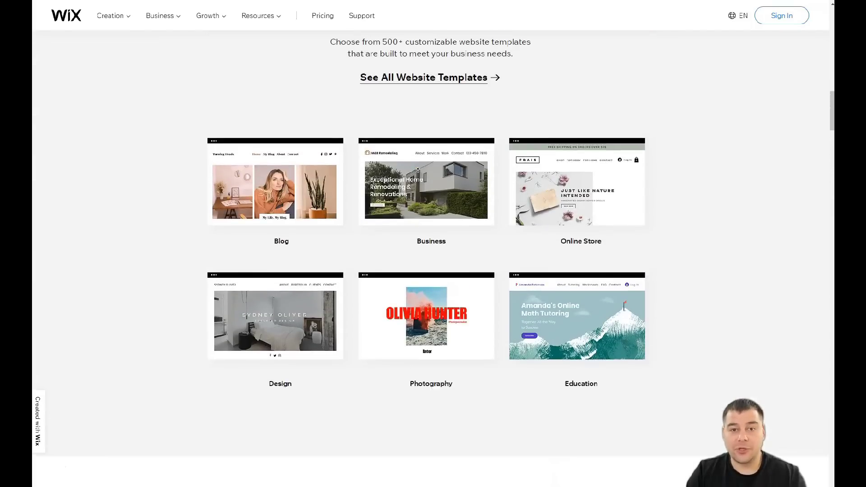
{"action": "scroll", "coordinate": [418, 169], "scroll_direction": "up", "scroll_amount": 1}
{"action": "scroll", "coordinate": [418, 169], "scroll_direction": "up", "scroll_amount": 1}
{"action": "scroll", "coordinate": [417, 169], "scroll_direction": "up", "scroll_amount": 1}
{"action": "scroll", "coordinate": [417, 169], "scroll_direction": "up", "scroll_amount": 1}
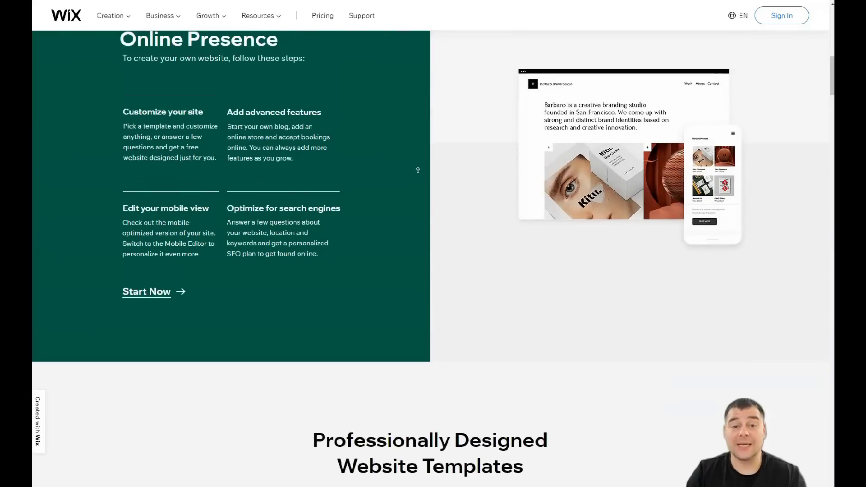
{"action": "scroll", "coordinate": [417, 170], "scroll_direction": "up", "scroll_amount": 1}
{"action": "scroll", "coordinate": [417, 170], "scroll_direction": "up", "scroll_amount": 1}
{"action": "scroll", "coordinate": [417, 170], "scroll_direction": "up", "scroll_amount": 1}
{"action": "scroll", "coordinate": [417, 169], "scroll_direction": "up", "scroll_amount": 1}
{"action": "scroll", "coordinate": [419, 168], "scroll_direction": "up", "scroll_amount": 1}
{"action": "scroll", "coordinate": [418, 169], "scroll_direction": "up", "scroll_amount": 1}
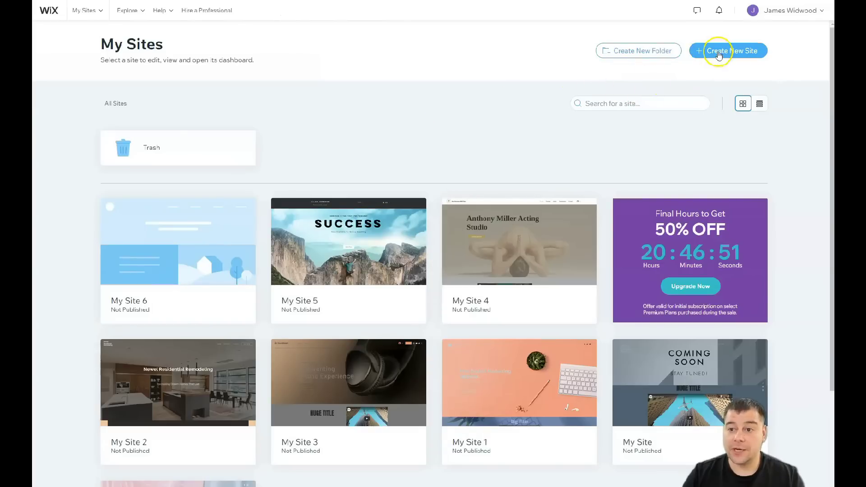
Step: Start a new Wix website and choose Business as the site category
{"action": "left_click", "coordinate": [718, 54]}
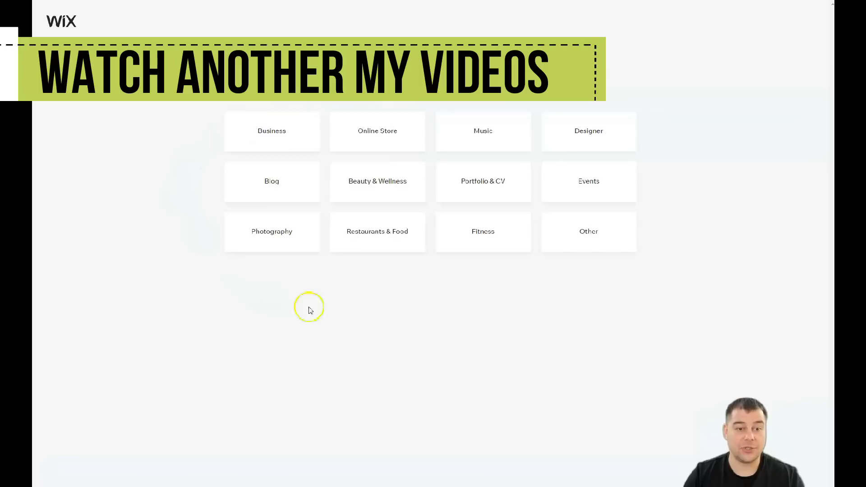
{"action": "left_click", "coordinate": [290, 135]}
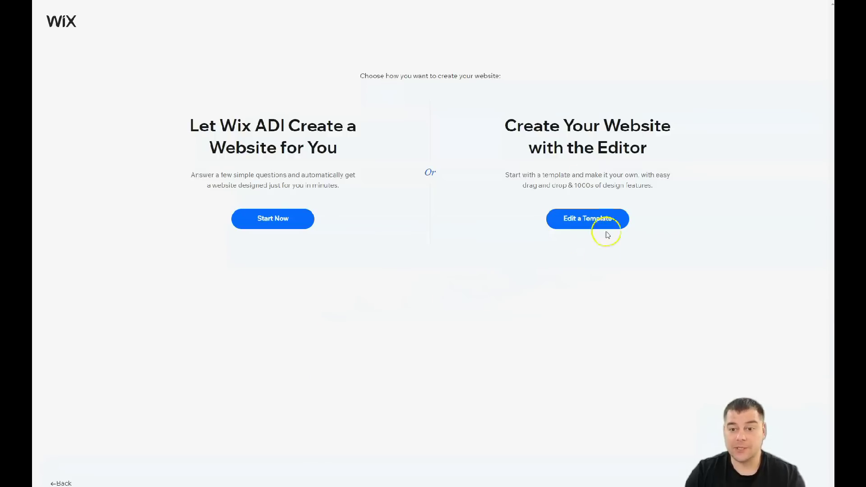
Step: Choose Edit a Template to build the site in the Editor
{"action": "left_click", "coordinate": [568, 220]}
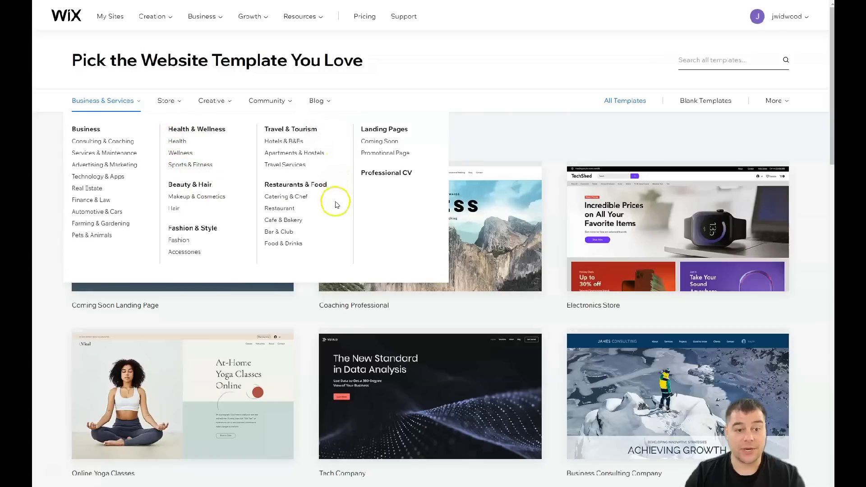
{"action": "mouse_move", "coordinate": [167, 101]}
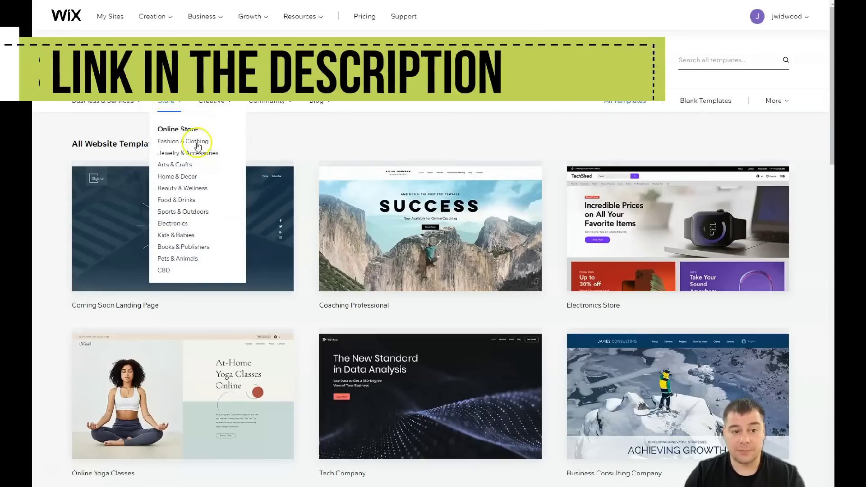
Step: Browse the Creative, Community, Blog and Blank categories, then All Templates page 80
{"action": "left_click", "coordinate": [228, 105]}
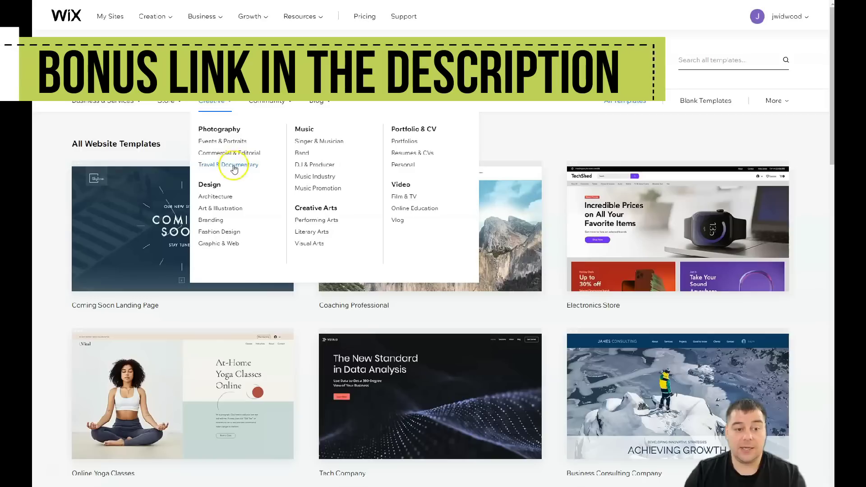
{"action": "left_click", "coordinate": [285, 101]}
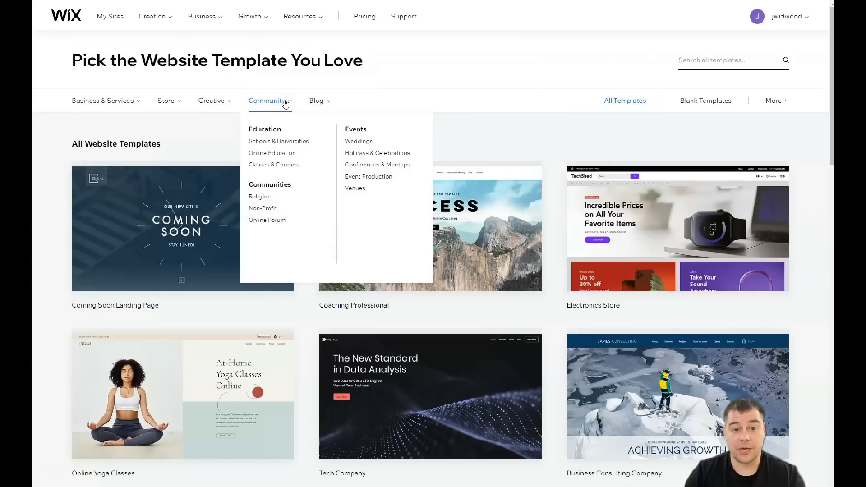
{"action": "left_click", "coordinate": [319, 101]}
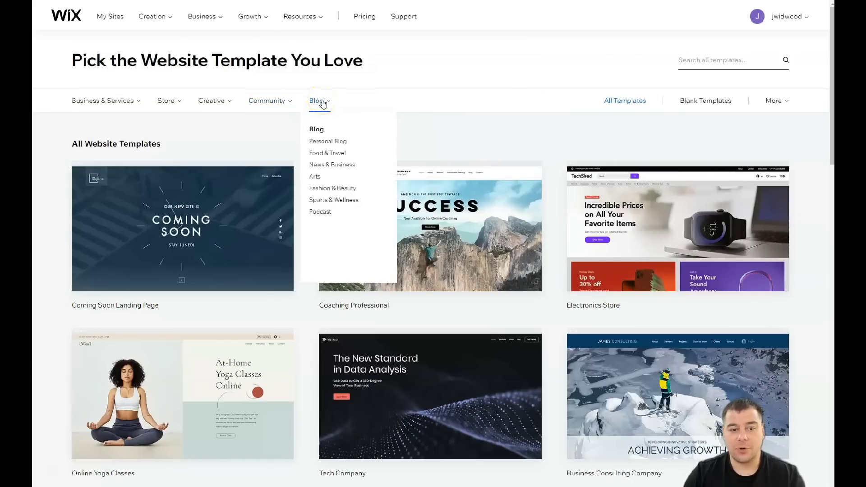
{"action": "scroll", "coordinate": [561, 189], "scroll_direction": "down", "scroll_amount": 2}
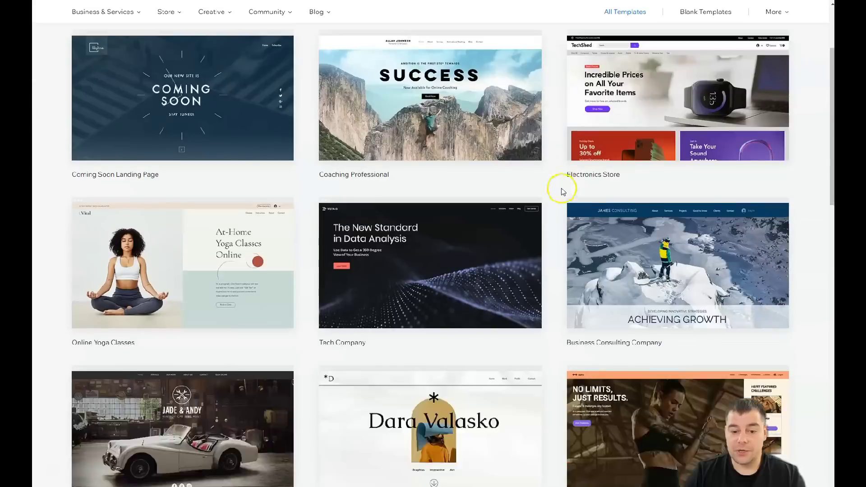
{"action": "scroll", "coordinate": [551, 232], "scroll_direction": "down", "scroll_amount": 6}
{"action": "scroll", "coordinate": [555, 218], "scroll_direction": "up", "scroll_amount": 4}
{"action": "scroll", "coordinate": [569, 203], "scroll_direction": "up", "scroll_amount": 4}
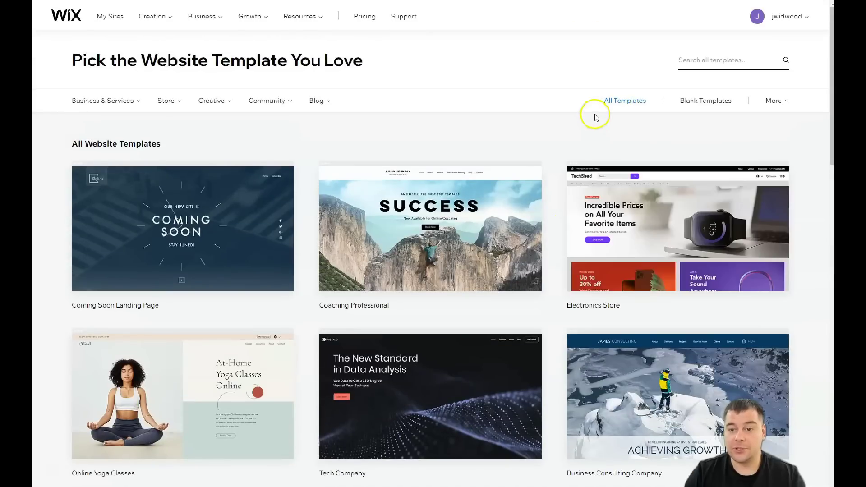
{"action": "left_click", "coordinate": [706, 101]}
{"action": "mouse_move", "coordinate": [182, 365]}
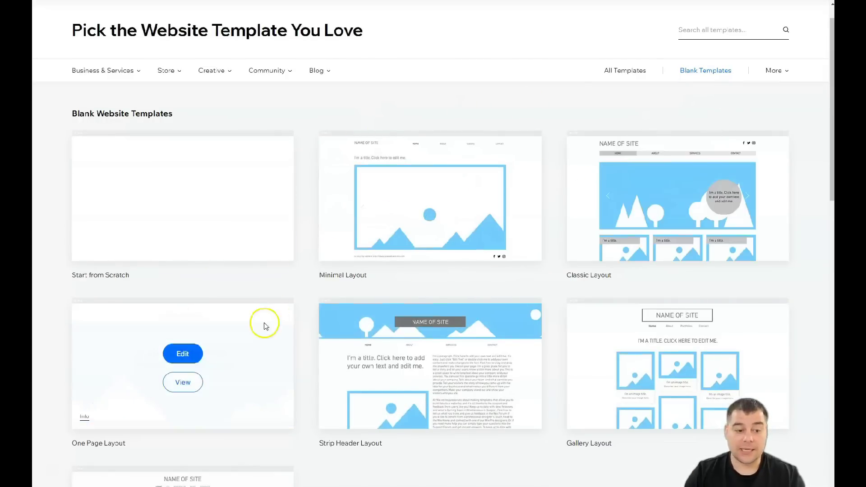
{"action": "scroll", "coordinate": [203, 264], "scroll_direction": "down", "scroll_amount": 3}
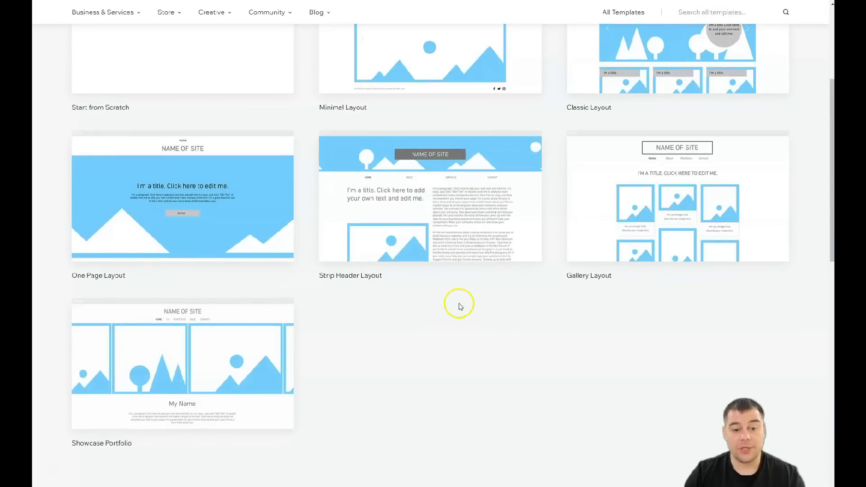
{"action": "scroll", "coordinate": [514, 318], "scroll_direction": "up", "scroll_amount": 4}
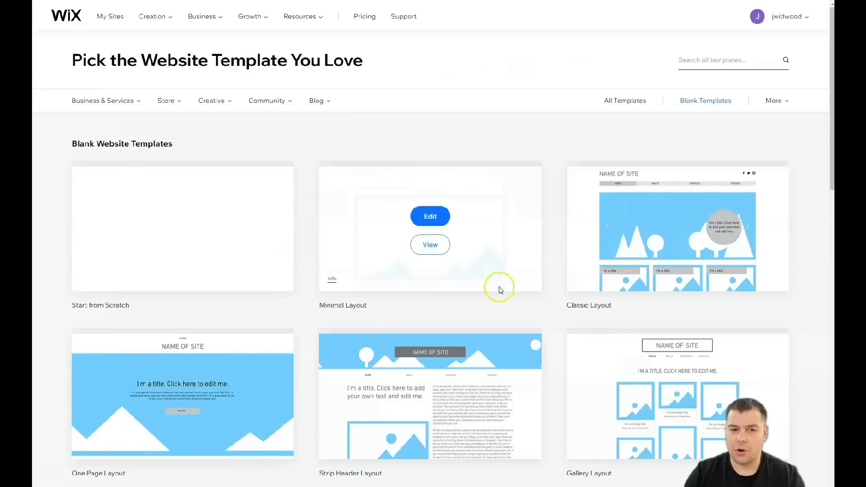
{"action": "left_click", "coordinate": [623, 101]}
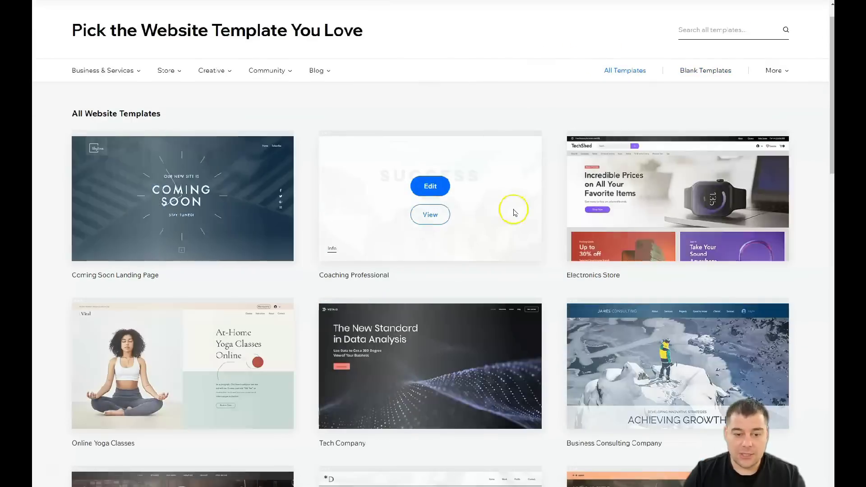
{"action": "scroll", "coordinate": [512, 266], "scroll_direction": "down", "scroll_amount": 5}
{"action": "scroll", "coordinate": [508, 264], "scroll_direction": "down", "scroll_amount": 5}
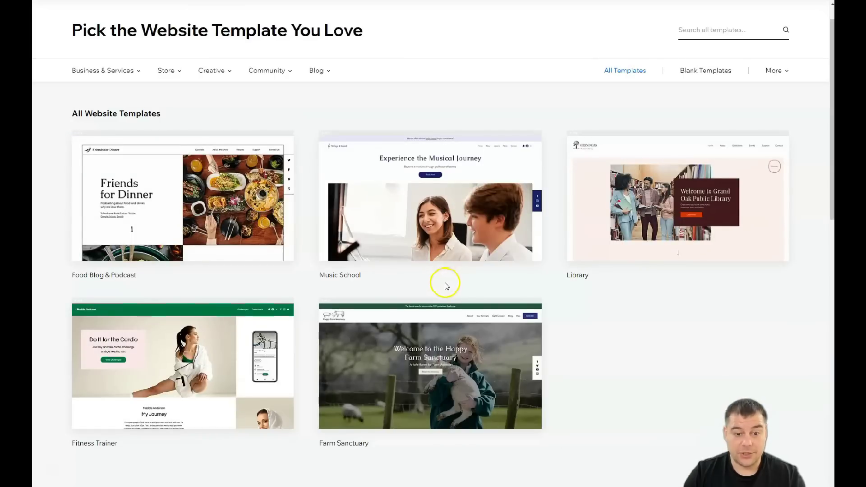
{"action": "scroll", "coordinate": [444, 286], "scroll_direction": "down", "scroll_amount": 2}
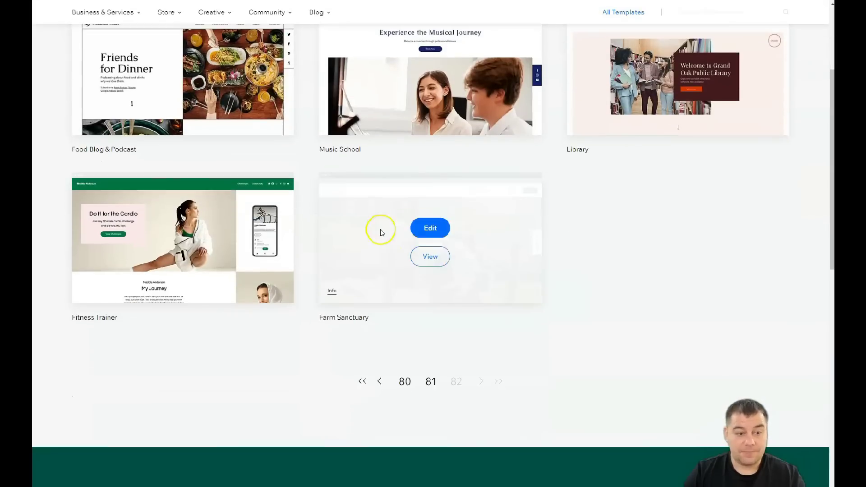
{"action": "scroll", "coordinate": [360, 224], "scroll_direction": "up", "scroll_amount": 1}
{"action": "scroll", "coordinate": [361, 226], "scroll_direction": "down", "scroll_amount": 1}
{"action": "scroll", "coordinate": [364, 226], "scroll_direction": "down", "scroll_amount": 1}
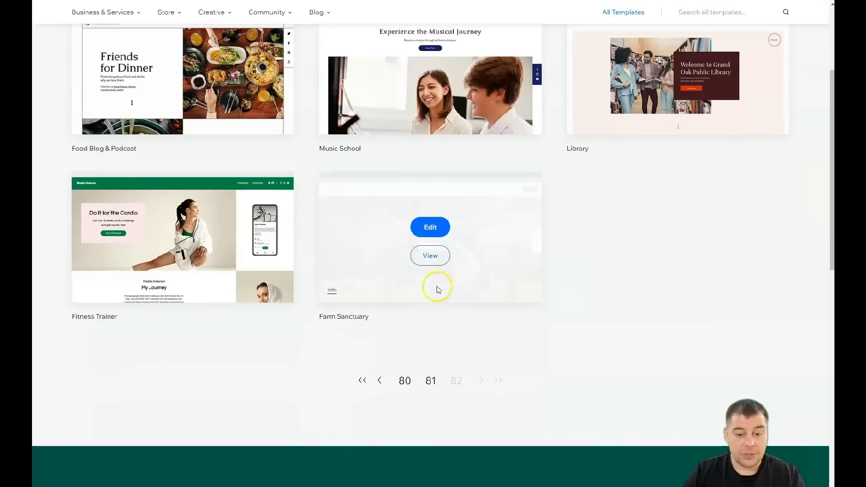
{"action": "left_click", "coordinate": [404, 380]}
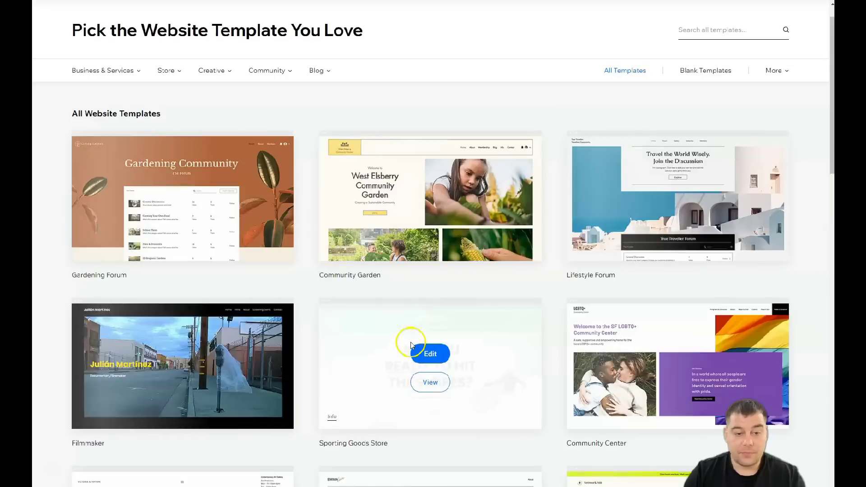
{"action": "scroll", "coordinate": [519, 228], "scroll_direction": "down", "scroll_amount": 3}
{"action": "scroll", "coordinate": [469, 197], "scroll_direction": "down", "scroll_amount": 2}
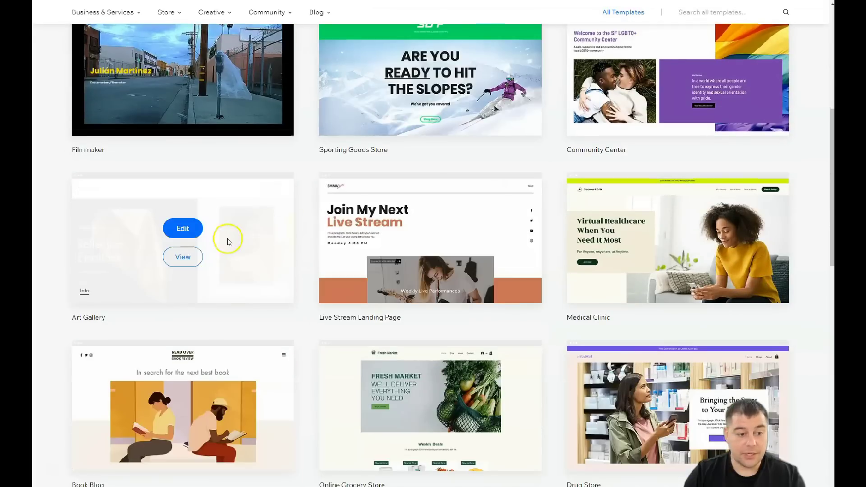
{"action": "scroll", "coordinate": [464, 226], "scroll_direction": "down", "scroll_amount": 2}
{"action": "scroll", "coordinate": [483, 182], "scroll_direction": "down", "scroll_amount": 2}
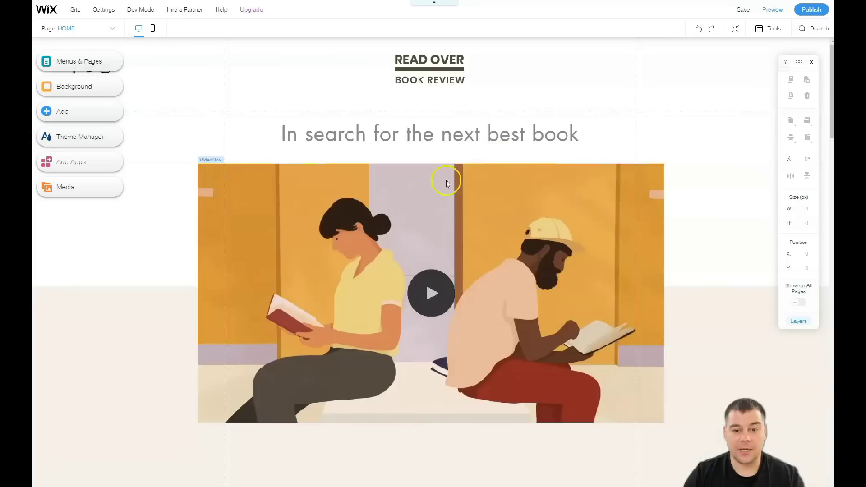
{"action": "scroll", "coordinate": [370, 226], "scroll_direction": "down", "scroll_amount": 3}
{"action": "scroll", "coordinate": [370, 227], "scroll_direction": "down", "scroll_amount": 2}
{"action": "scroll", "coordinate": [466, 201], "scroll_direction": "down", "scroll_amount": 3}
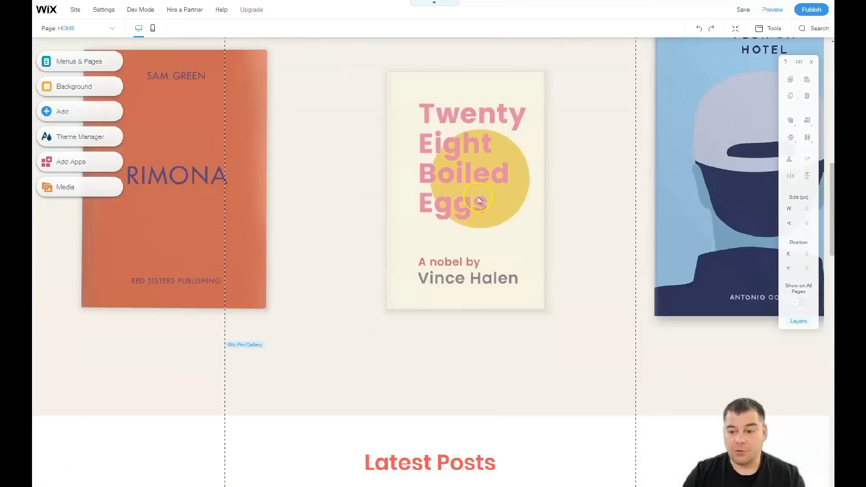
{"action": "scroll", "coordinate": [477, 197], "scroll_direction": "down", "scroll_amount": 2}
{"action": "scroll", "coordinate": [478, 201], "scroll_direction": "down", "scroll_amount": 2}
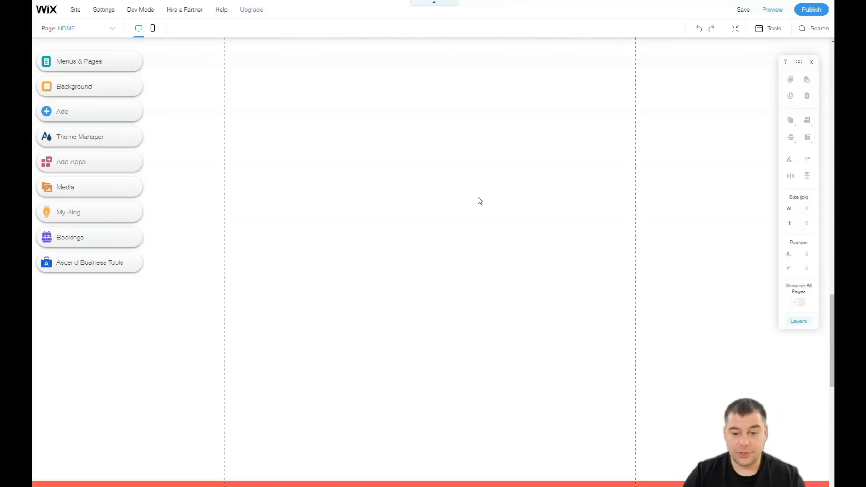
{"action": "scroll", "coordinate": [478, 201], "scroll_direction": "down", "scroll_amount": 3}
{"action": "scroll", "coordinate": [478, 200], "scroll_direction": "down", "scroll_amount": 3}
{"action": "scroll", "coordinate": [477, 201], "scroll_direction": "up", "scroll_amount": 3}
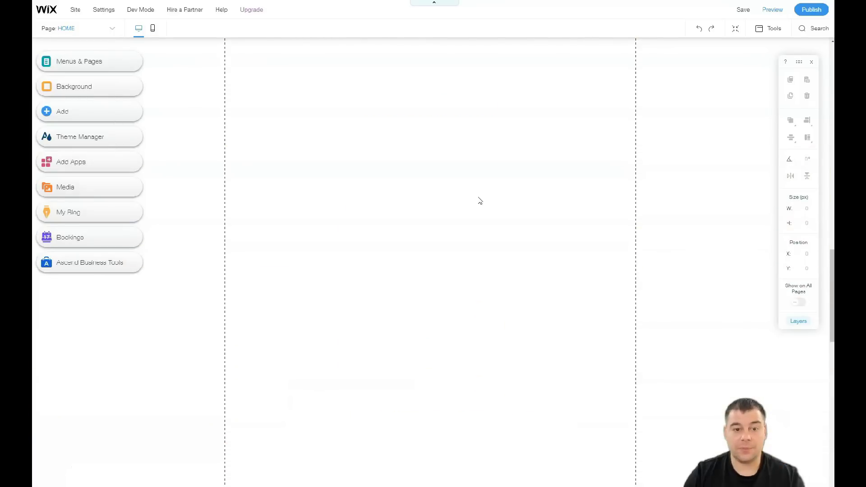
{"action": "scroll", "coordinate": [478, 201], "scroll_direction": "up", "scroll_amount": 3}
{"action": "scroll", "coordinate": [480, 201], "scroll_direction": "up", "scroll_amount": 3}
{"action": "scroll", "coordinate": [478, 201], "scroll_direction": "up", "scroll_amount": 3}
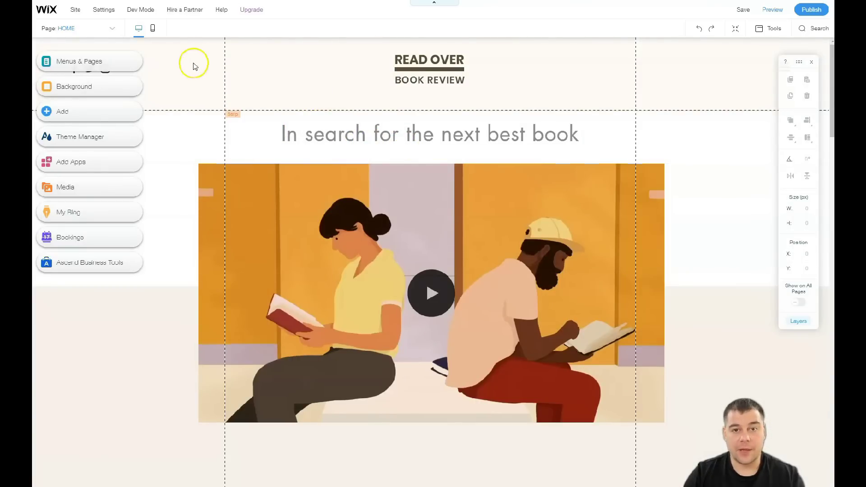
{"action": "left_click", "coordinate": [152, 31]}
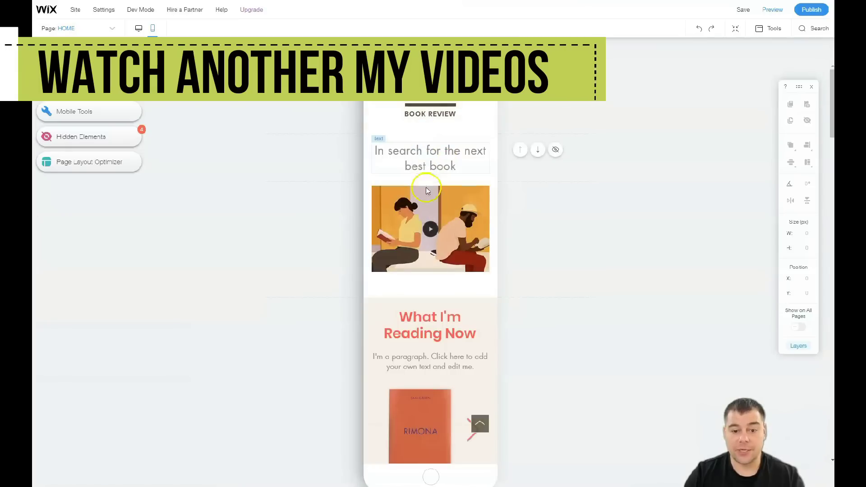
{"action": "scroll", "coordinate": [430, 220], "scroll_direction": "down", "scroll_amount": 3}
{"action": "scroll", "coordinate": [426, 221], "scroll_direction": "down", "scroll_amount": 2}
{"action": "scroll", "coordinate": [424, 220], "scroll_direction": "down", "scroll_amount": 2}
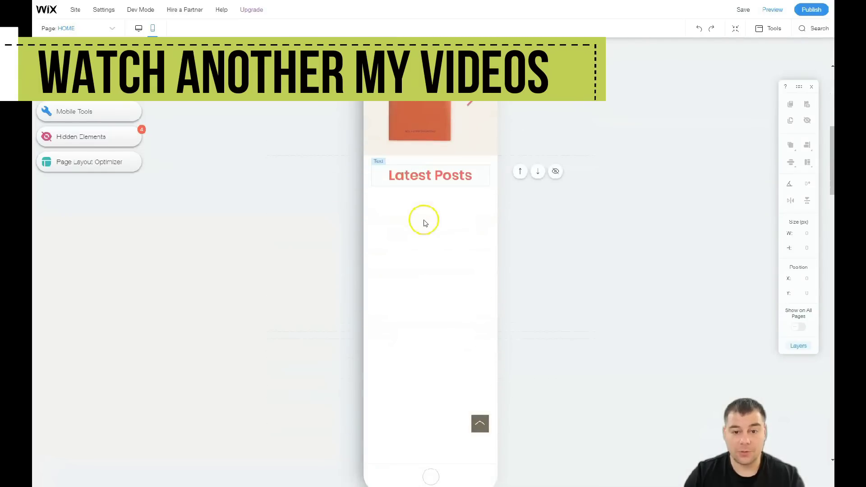
{"action": "scroll", "coordinate": [423, 219], "scroll_direction": "down", "scroll_amount": 2}
{"action": "scroll", "coordinate": [422, 216], "scroll_direction": "up", "scroll_amount": 3}
{"action": "scroll", "coordinate": [421, 216], "scroll_direction": "up", "scroll_amount": 3}
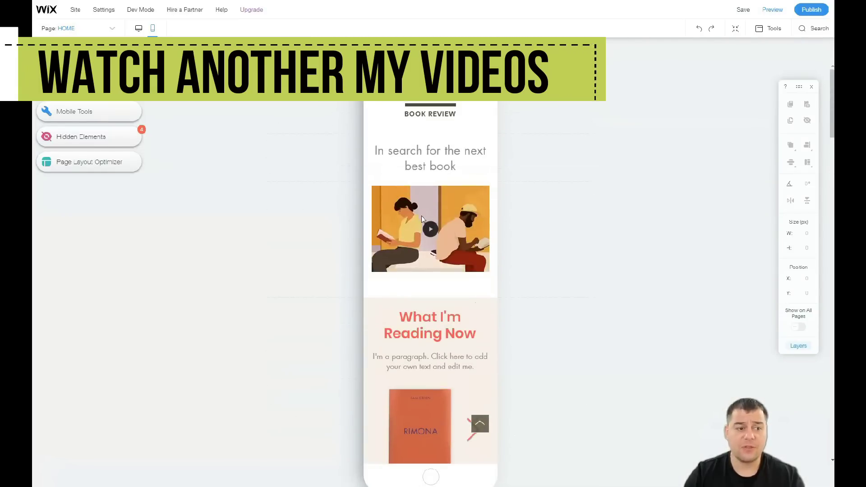
{"action": "left_click", "coordinate": [139, 33]}
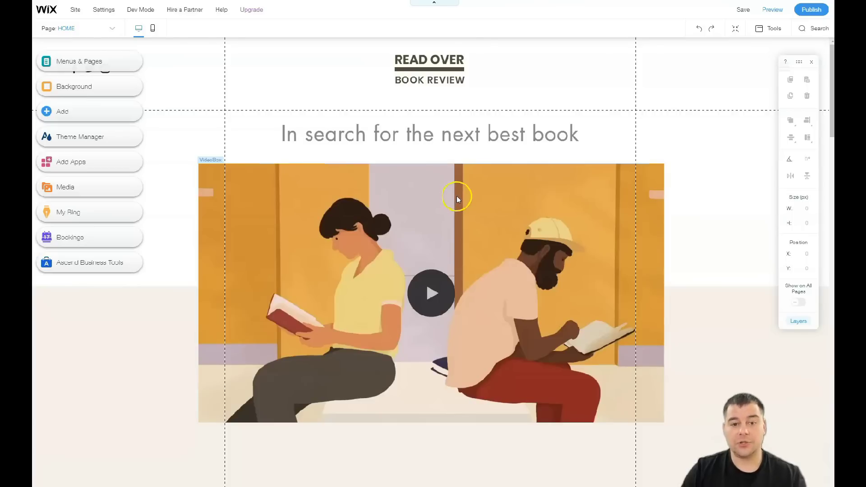
Step: Hide the floating toolbar, review all sections in the Zoom Out overview, then exit
{"action": "left_click", "coordinate": [735, 30]}
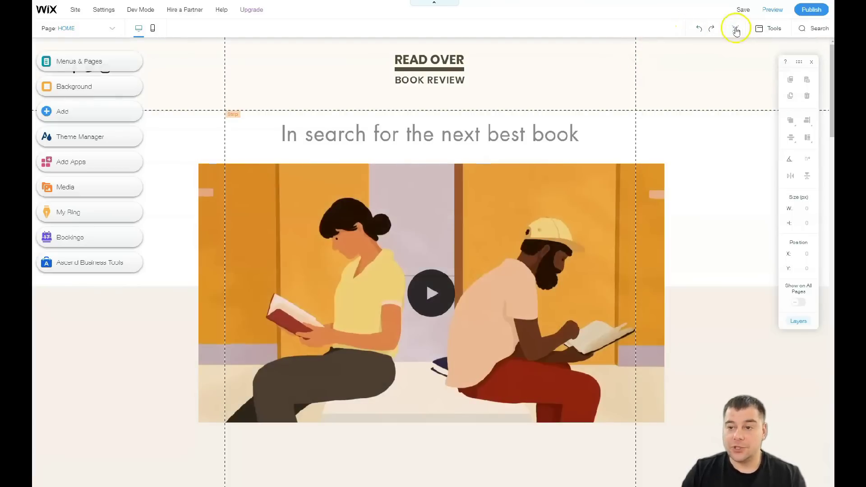
{"action": "left_click", "coordinate": [811, 64]}
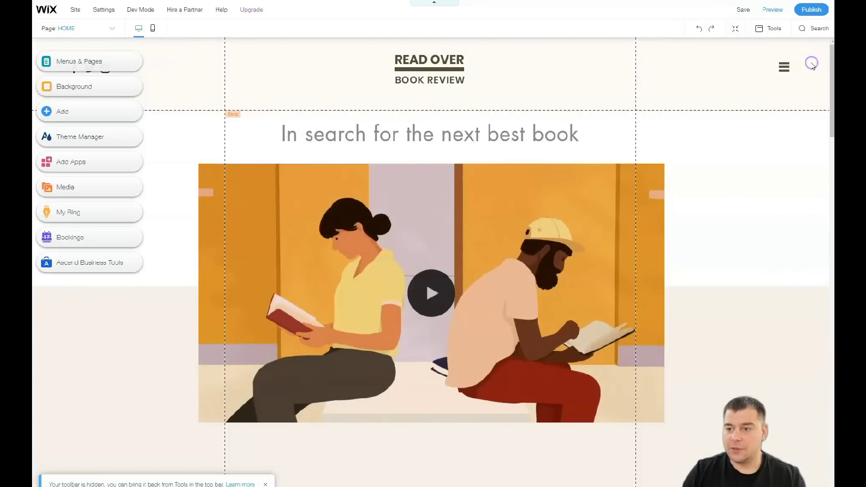
{"action": "left_click", "coordinate": [737, 31]}
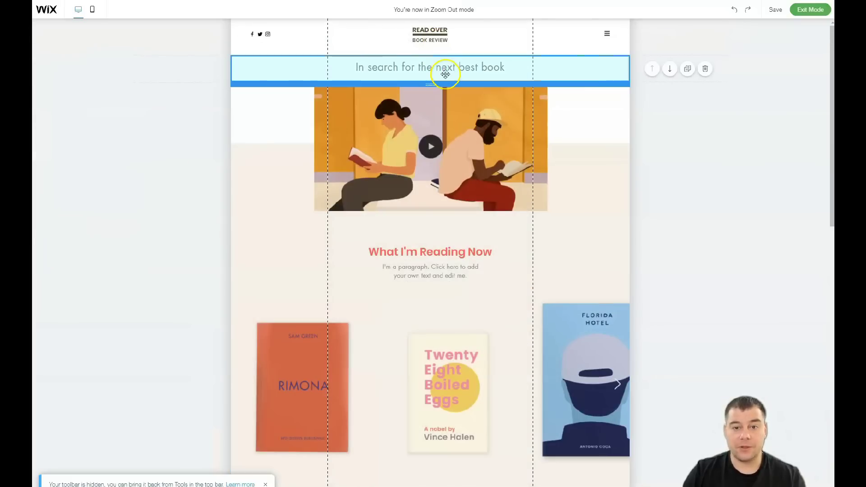
{"action": "scroll", "coordinate": [446, 117], "scroll_direction": "down", "scroll_amount": 3}
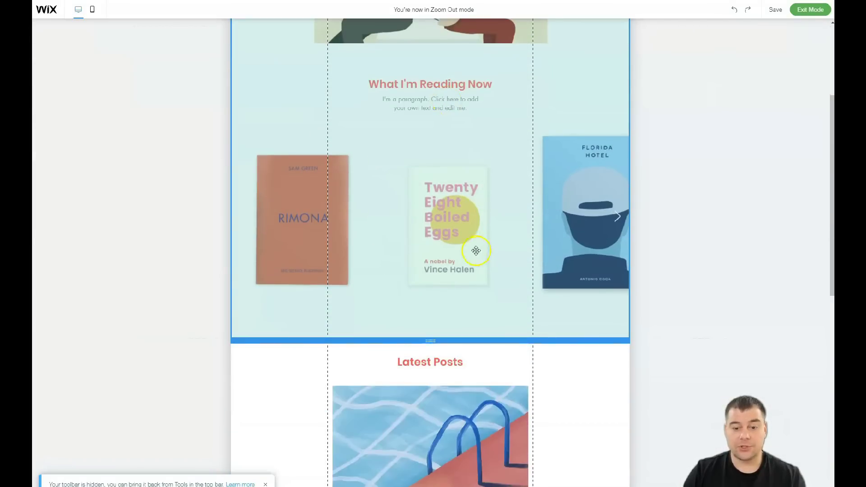
{"action": "scroll", "coordinate": [478, 254], "scroll_direction": "down", "scroll_amount": 3}
{"action": "scroll", "coordinate": [464, 192], "scroll_direction": "down", "scroll_amount": 3}
{"action": "scroll", "coordinate": [463, 227], "scroll_direction": "down", "scroll_amount": 2}
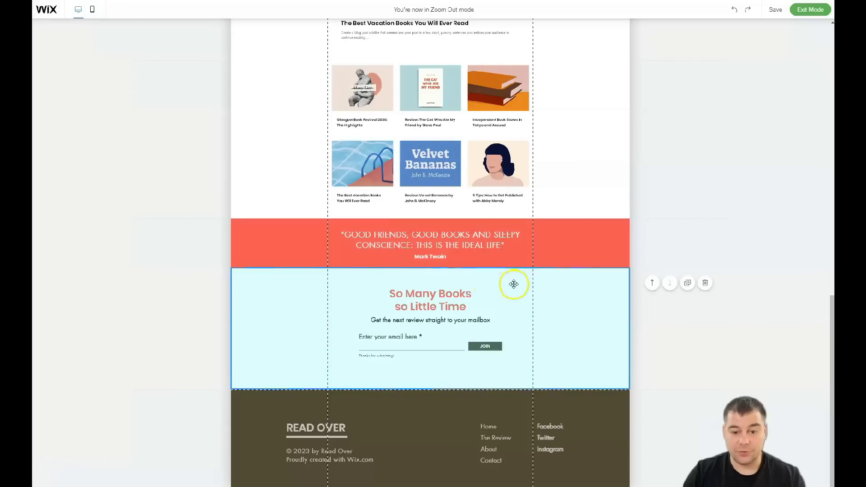
{"action": "scroll", "coordinate": [504, 280], "scroll_direction": "up", "scroll_amount": 4}
{"action": "scroll", "coordinate": [491, 273], "scroll_direction": "up", "scroll_amount": 3}
{"action": "scroll", "coordinate": [490, 273], "scroll_direction": "up", "scroll_amount": 3}
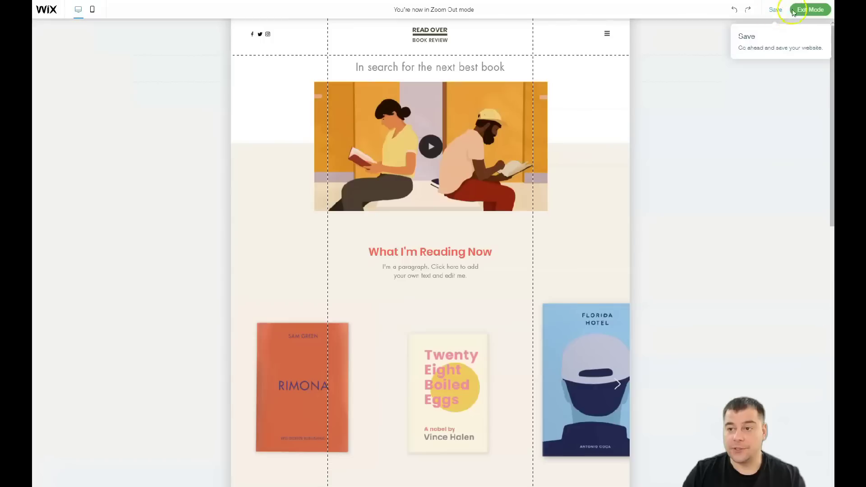
{"action": "left_click", "coordinate": [812, 9]}
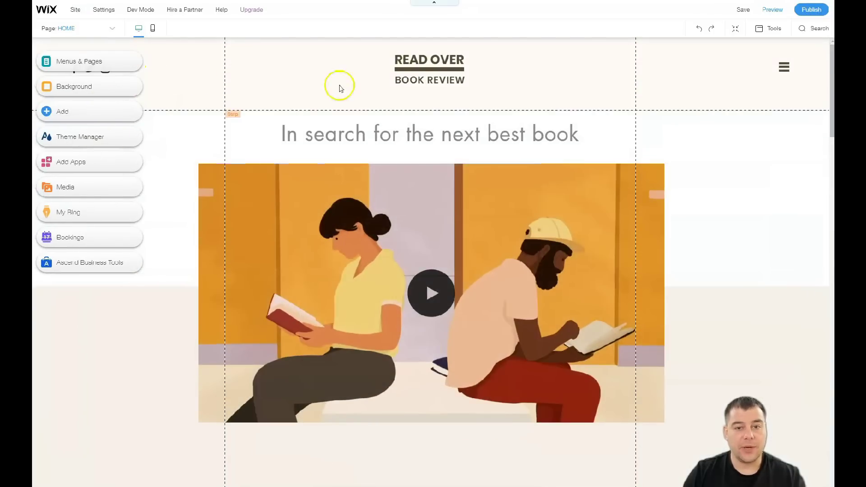
Step: Show the Menus & Pages list again and try dragging CONTACT above ABOUT
{"action": "left_click", "coordinate": [68, 63]}
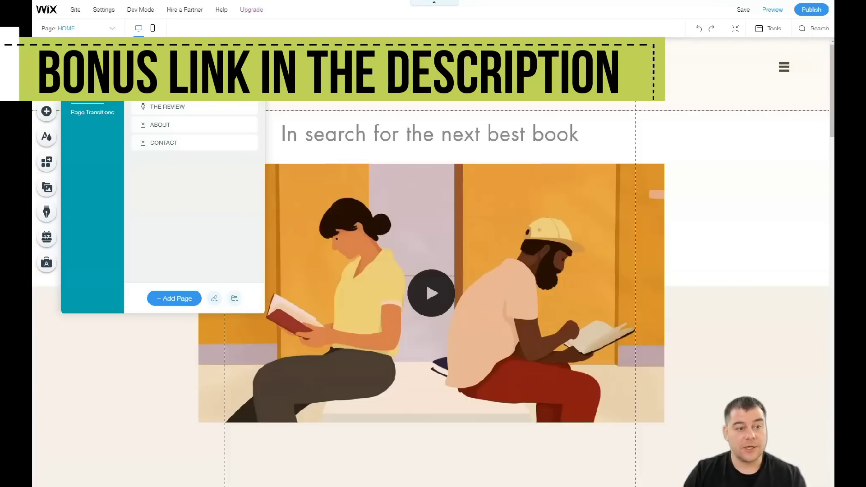
{"action": "left_click", "coordinate": [254, 59]}
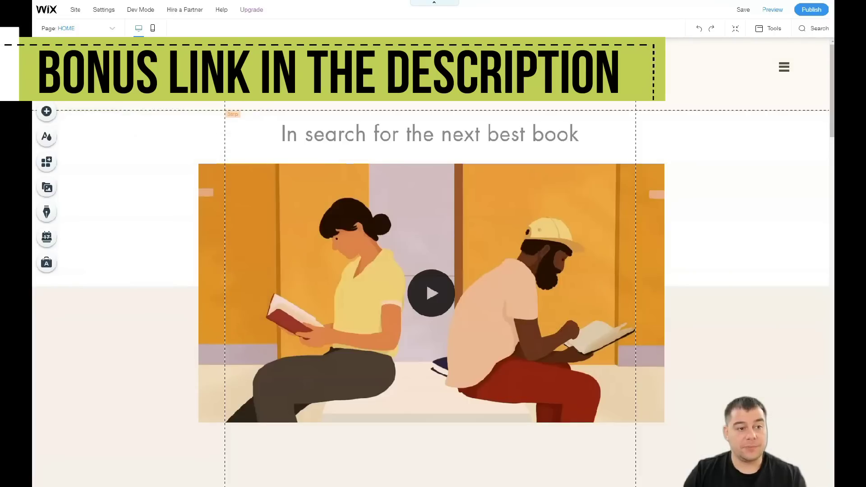
{"action": "left_click", "coordinate": [47, 86]}
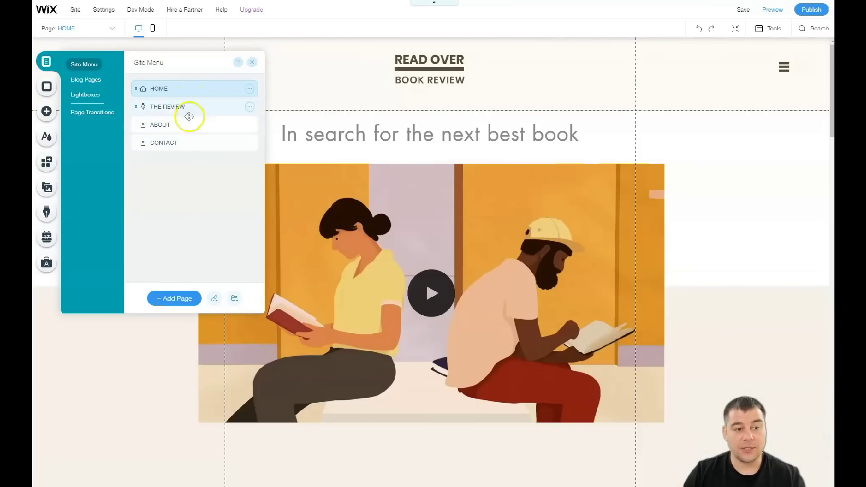
{"action": "left_click_drag", "start_coordinate": [188, 149], "coordinate": [179, 205]}
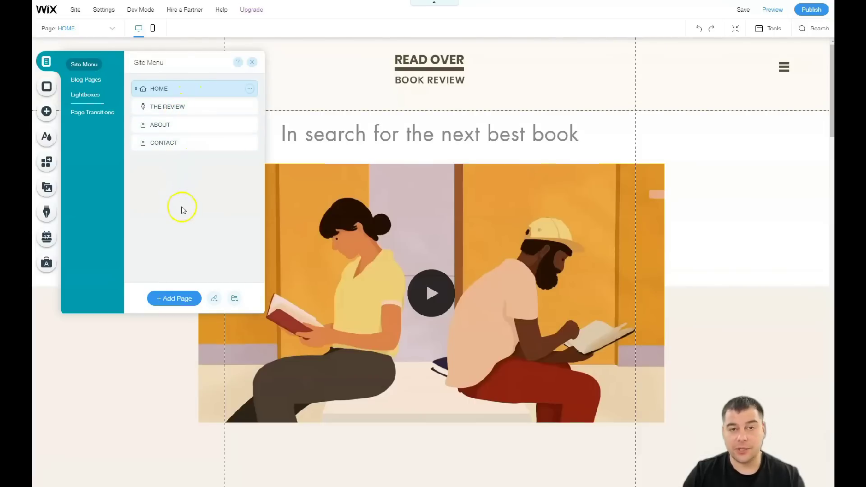
Step: In HOME's page settings, review Layout and Permissions (Everyone), then view SEO (Google)
{"action": "left_click", "coordinate": [249, 90]}
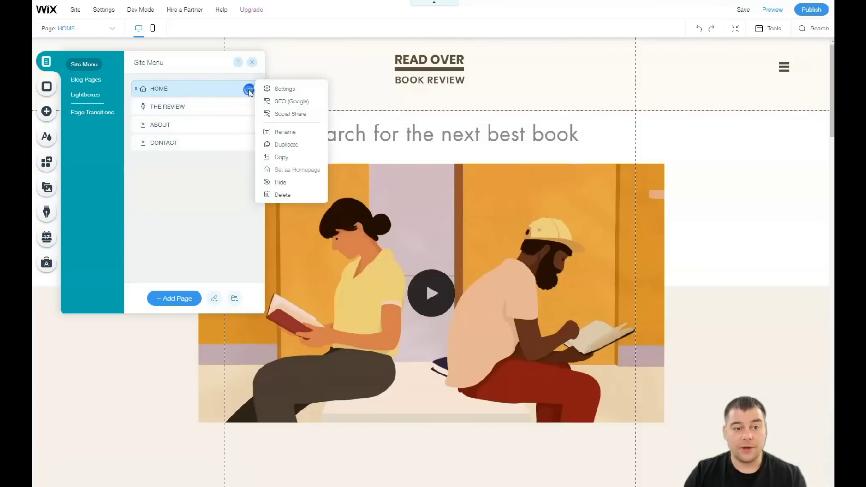
{"action": "left_click", "coordinate": [274, 89]}
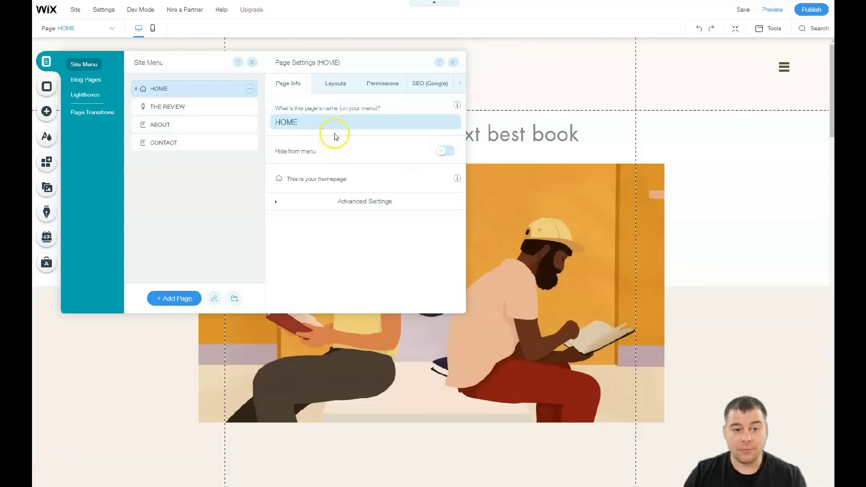
{"action": "left_click", "coordinate": [334, 86]}
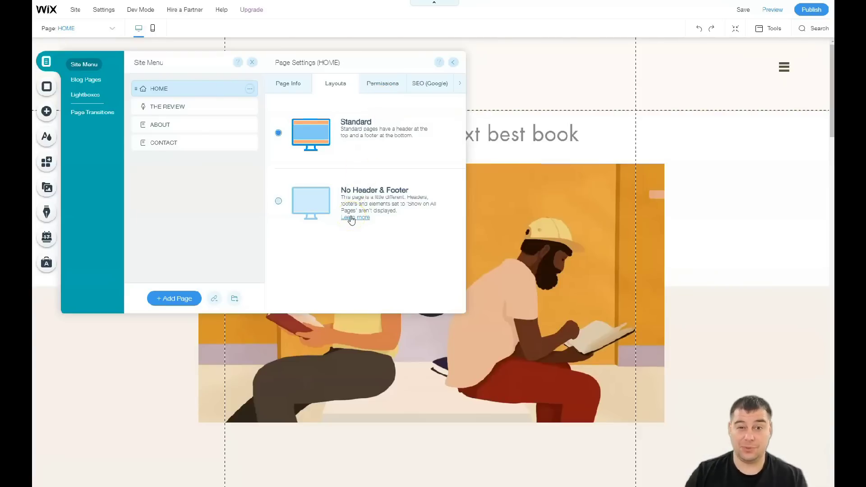
{"action": "left_click", "coordinate": [382, 86]}
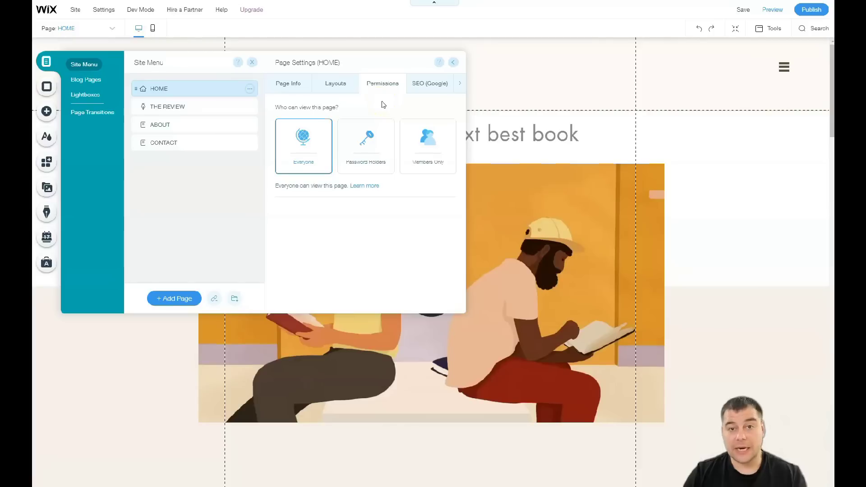
{"action": "left_click", "coordinate": [424, 165]}
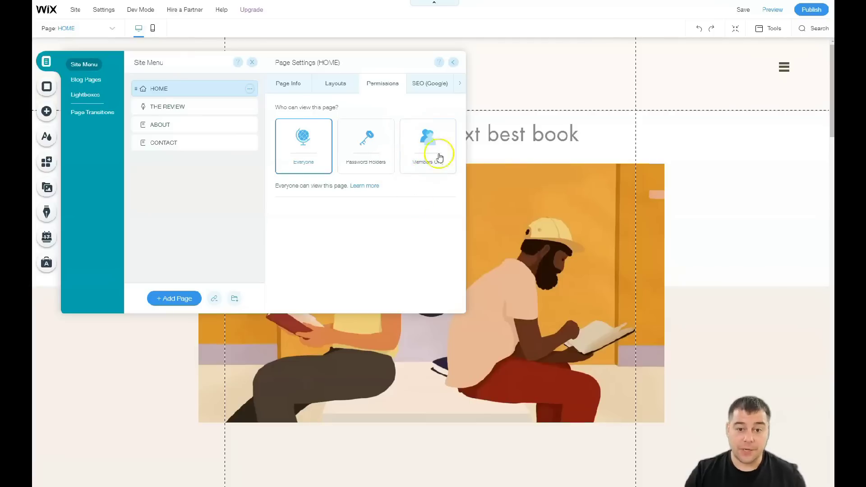
{"action": "left_click", "coordinate": [425, 89]}
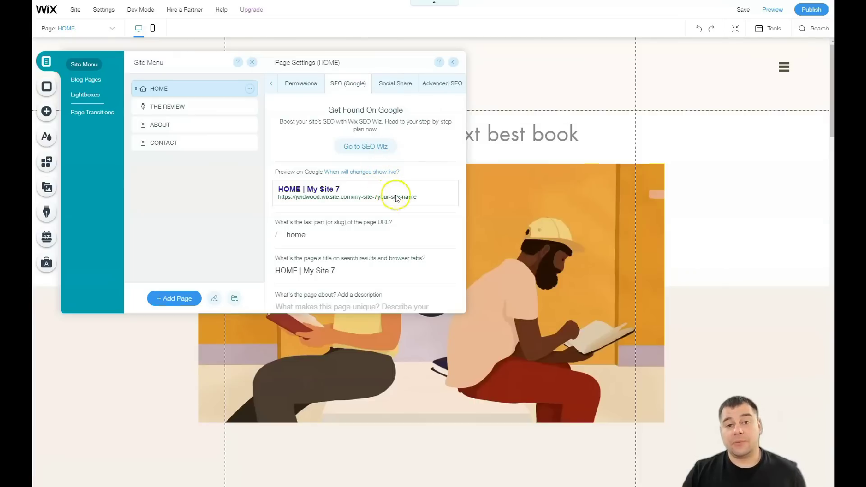
{"action": "scroll", "coordinate": [395, 198], "scroll_direction": "down", "scroll_amount": 3}
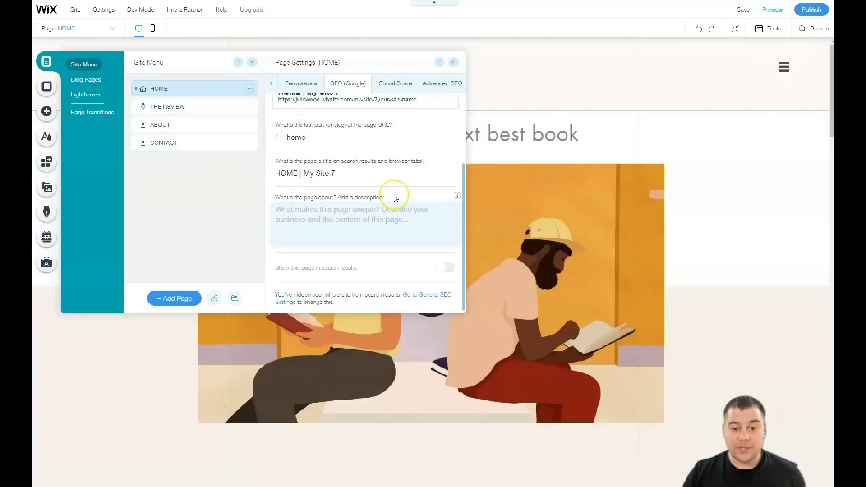
{"action": "scroll", "coordinate": [396, 198], "scroll_direction": "up", "scroll_amount": 3}
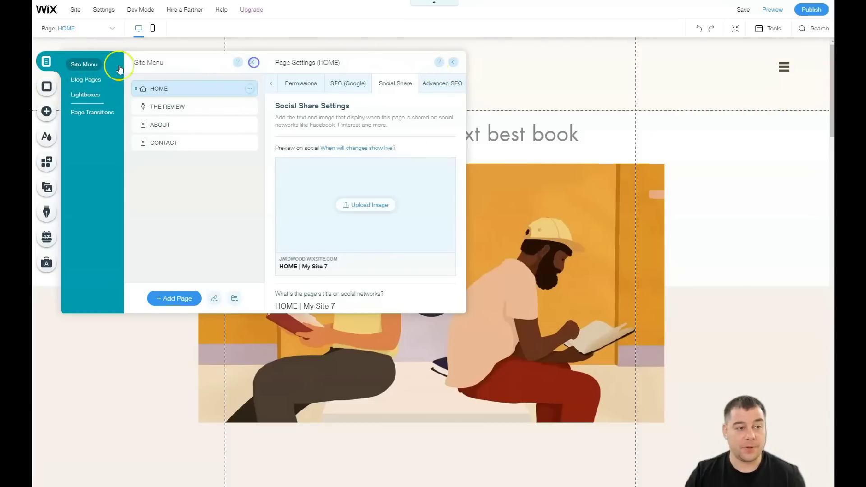
Step: Close the Site Menu, inspect the three-column header strip, then select the video strip
{"action": "left_click", "coordinate": [46, 62]}
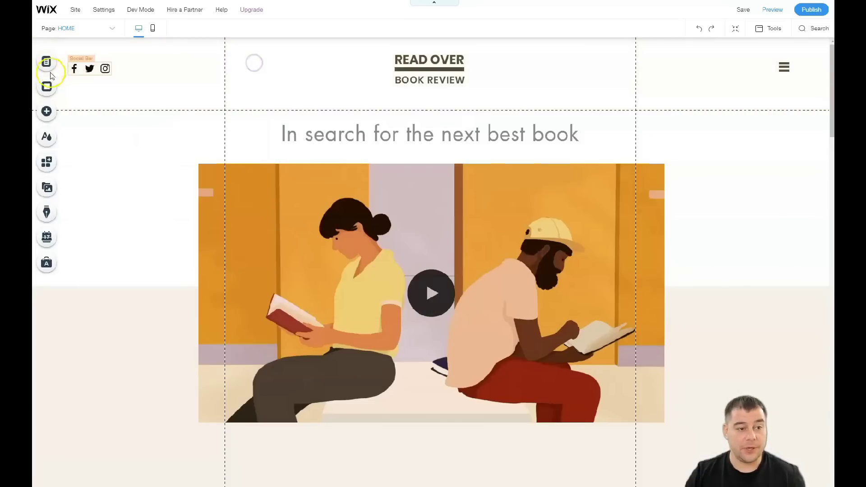
{"action": "left_click", "coordinate": [152, 94]}
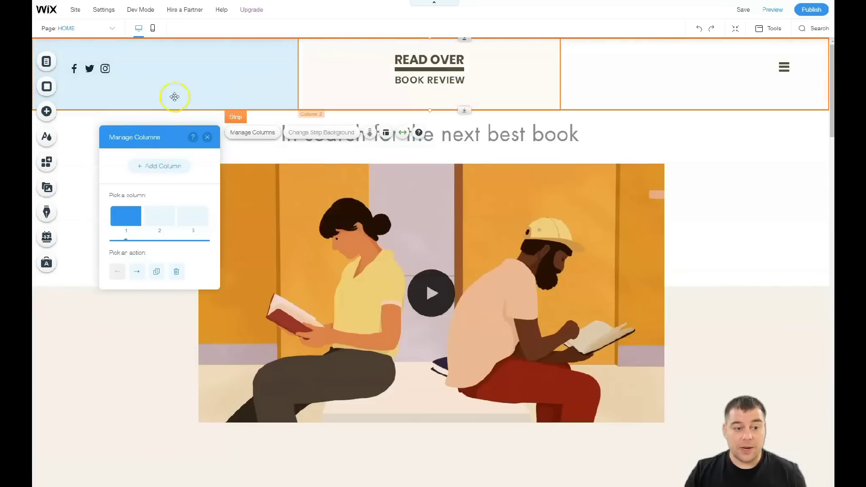
{"action": "left_click", "coordinate": [208, 138]}
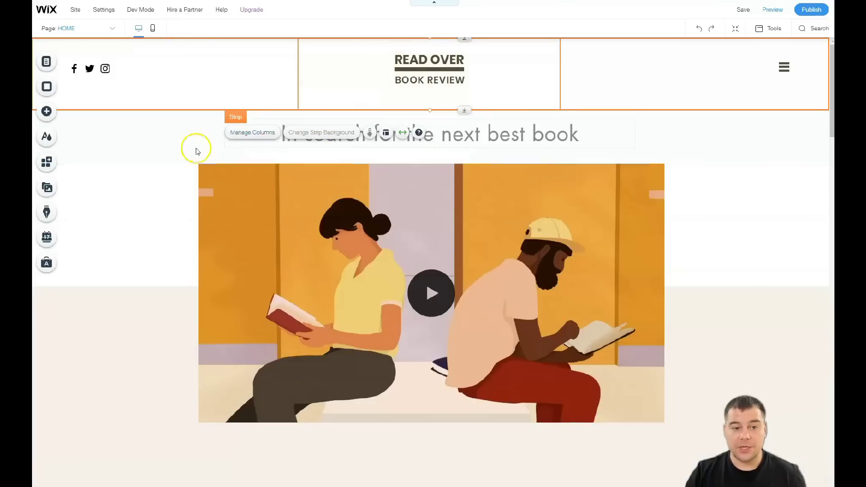
{"action": "left_click", "coordinate": [127, 187]}
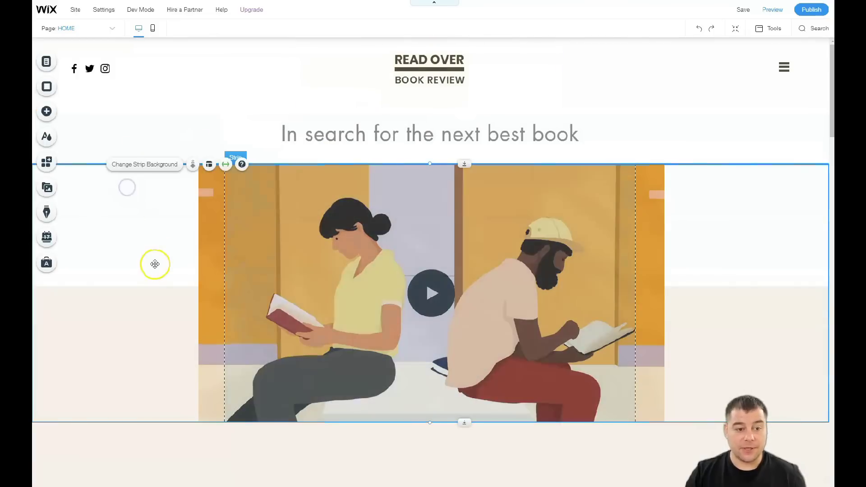
Step: Pick a light beige swatch in the video strip's Color background, then close the panel
{"action": "left_click", "coordinate": [143, 166]}
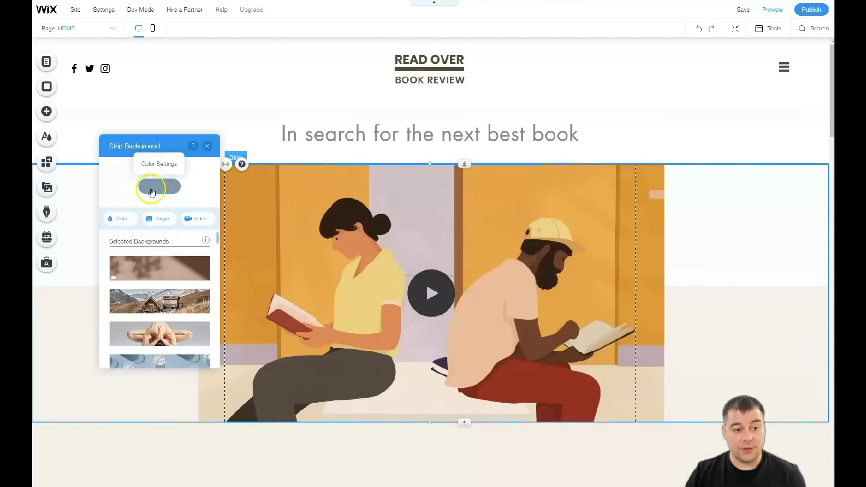
{"action": "left_click", "coordinate": [114, 217]}
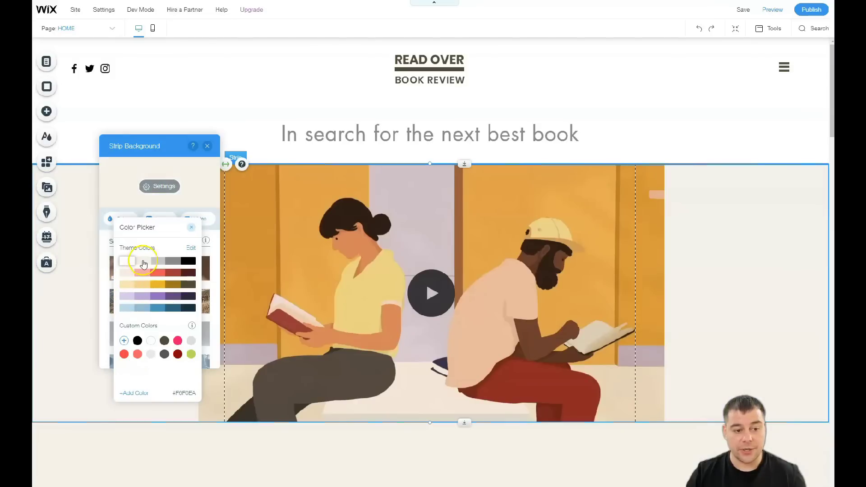
{"action": "left_click", "coordinate": [187, 218]}
{"action": "scroll", "coordinate": [186, 291], "scroll_direction": "down", "scroll_amount": 1}
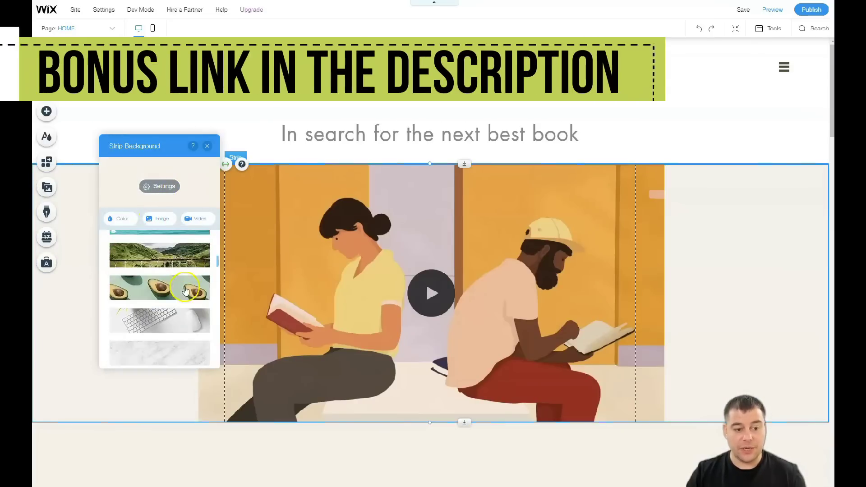
{"action": "scroll", "coordinate": [186, 291], "scroll_direction": "up", "scroll_amount": 3}
{"action": "scroll", "coordinate": [183, 286], "scroll_direction": "up", "scroll_amount": 3}
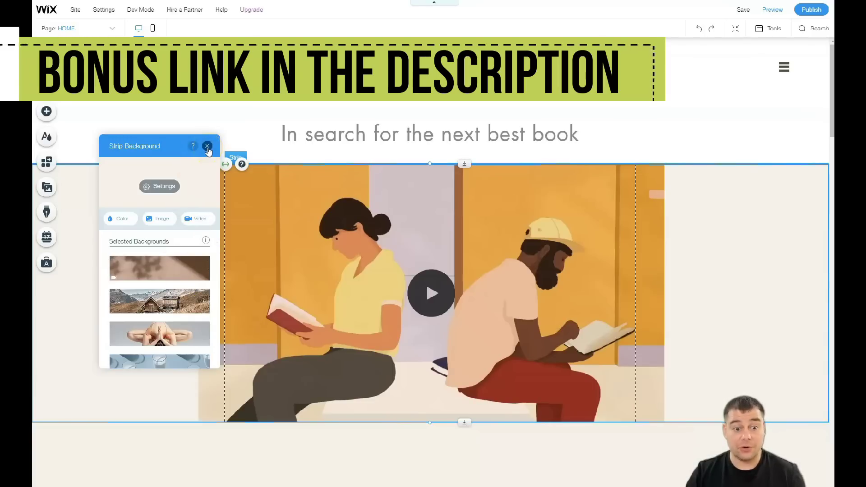
{"action": "left_click", "coordinate": [208, 148]}
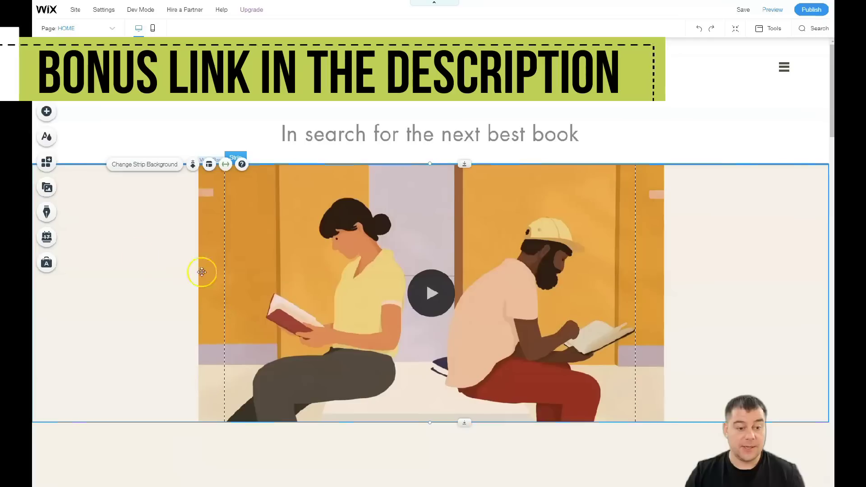
{"action": "scroll", "coordinate": [126, 274], "scroll_direction": "down", "scroll_amount": 2}
{"action": "scroll", "coordinate": [126, 274], "scroll_direction": "down", "scroll_amount": 2}
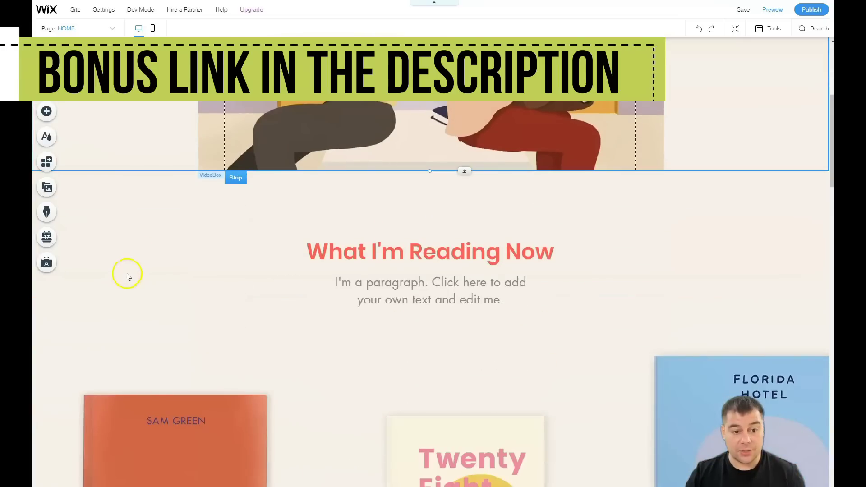
{"action": "scroll", "coordinate": [141, 240], "scroll_direction": "down", "scroll_amount": 1}
{"action": "scroll", "coordinate": [146, 229], "scroll_direction": "up", "scroll_amount": 2}
{"action": "scroll", "coordinate": [174, 248], "scroll_direction": "down", "scroll_amount": 3}
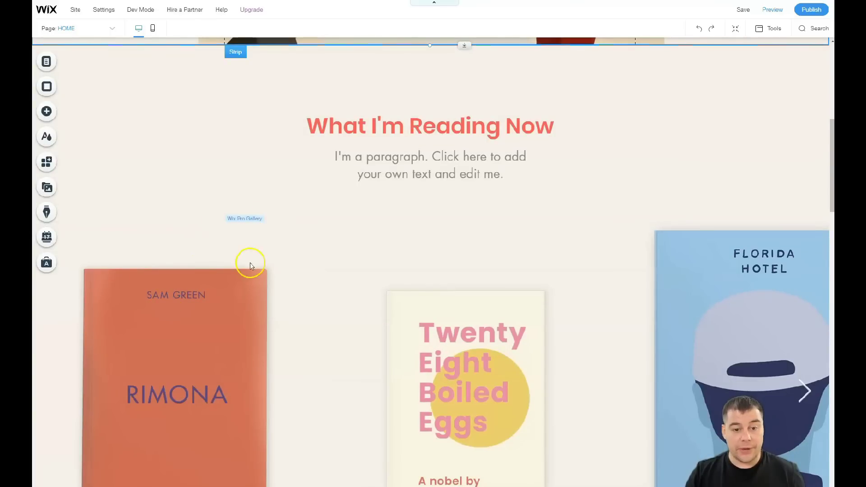
{"action": "scroll", "coordinate": [223, 190], "scroll_direction": "up", "scroll_amount": 4}
{"action": "scroll", "coordinate": [213, 199], "scroll_direction": "up", "scroll_amount": 1}
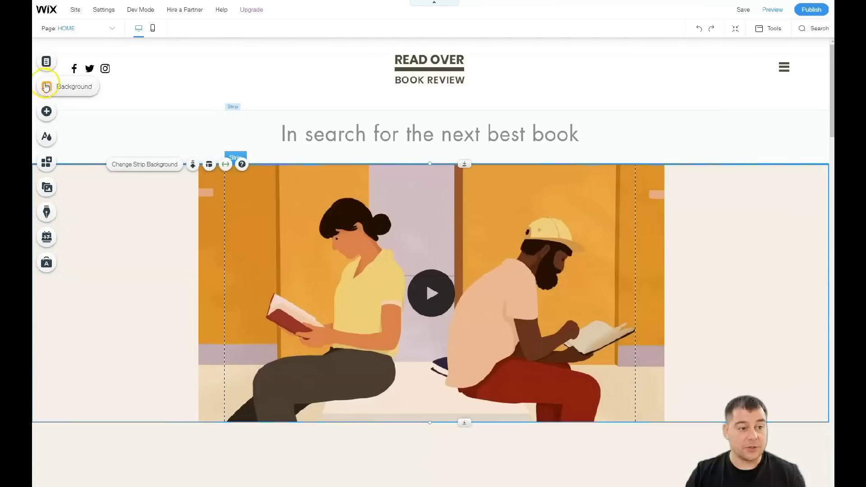
Step: Preview several featured colour themes, then apply the black and orange dark theme
{"action": "left_click", "coordinate": [47, 138]}
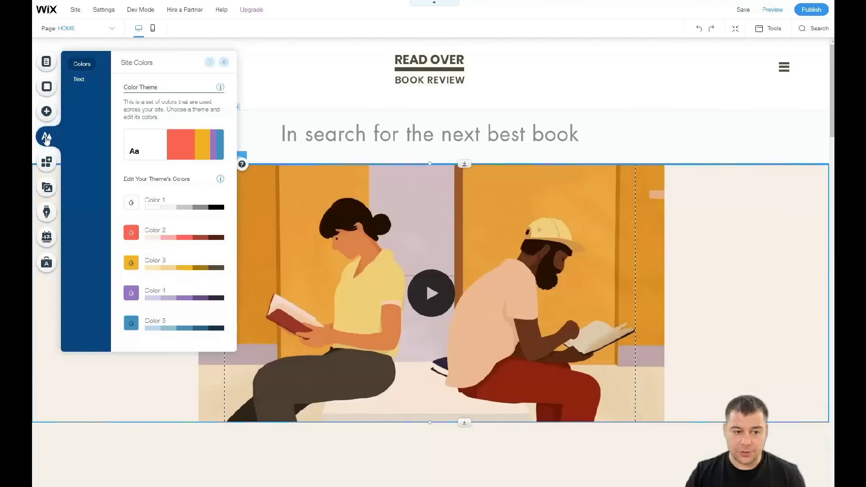
{"action": "left_click", "coordinate": [181, 154]}
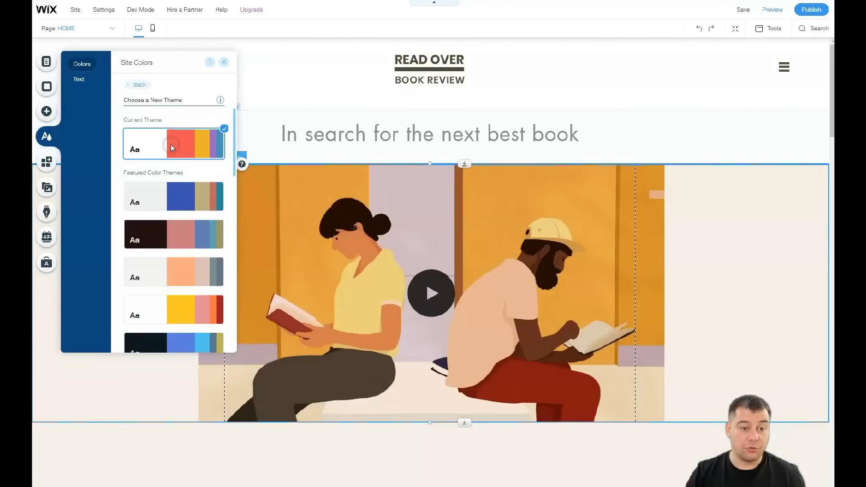
{"action": "left_click", "coordinate": [170, 193]}
{"action": "left_click", "coordinate": [175, 233]}
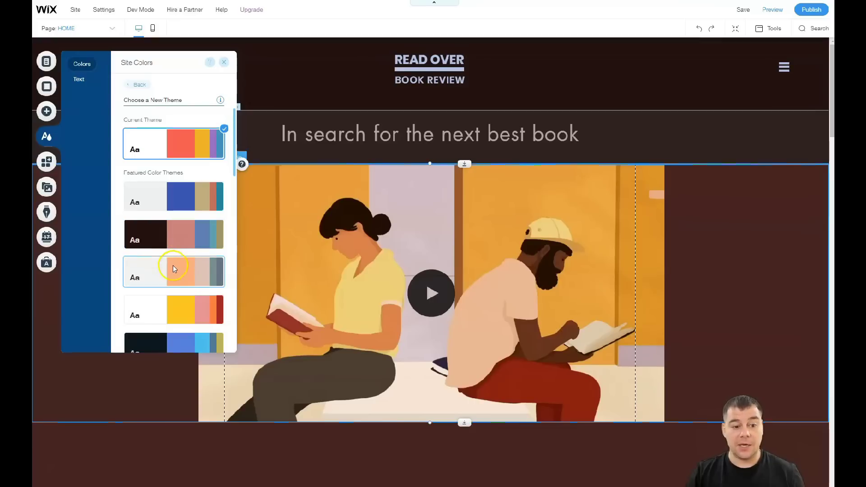
{"action": "left_click", "coordinate": [173, 267]}
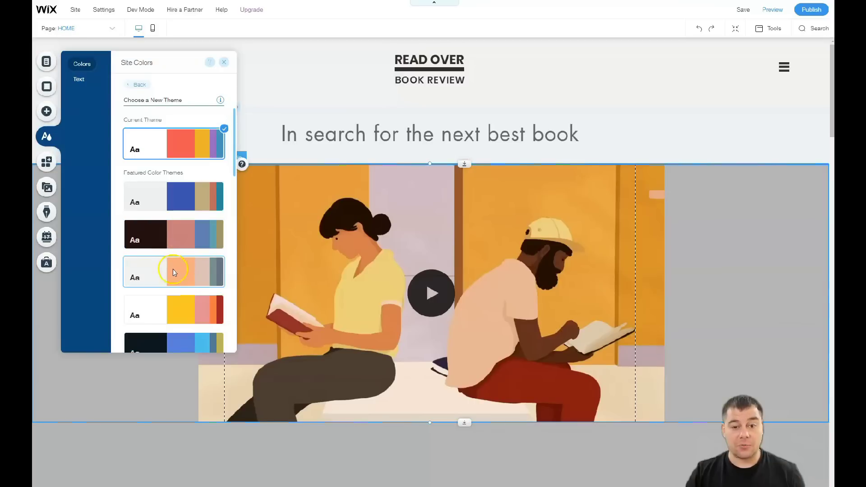
{"action": "scroll", "coordinate": [172, 284], "scroll_direction": "down", "scroll_amount": 2}
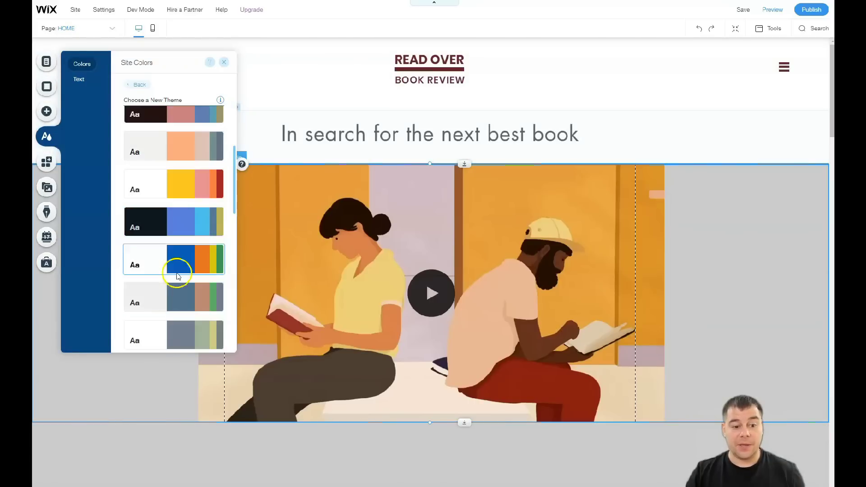
{"action": "left_click", "coordinate": [174, 269]}
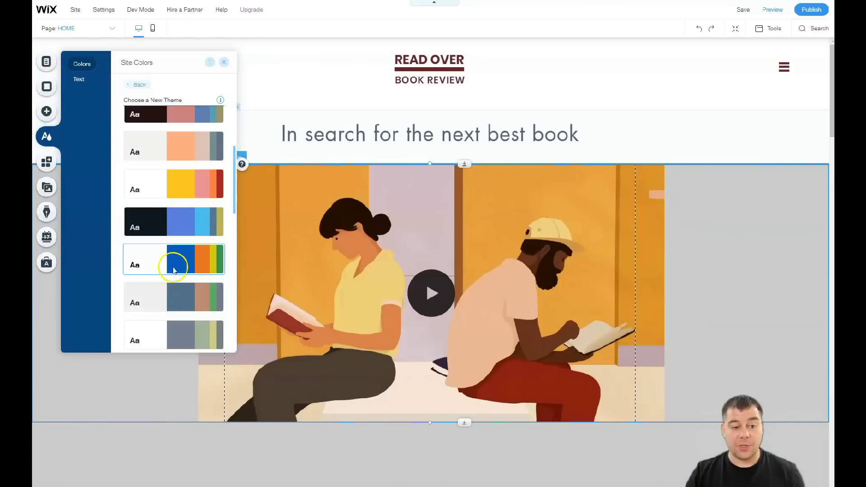
{"action": "left_click", "coordinate": [174, 294]}
{"action": "scroll", "coordinate": [173, 284], "scroll_direction": "down", "scroll_amount": 2}
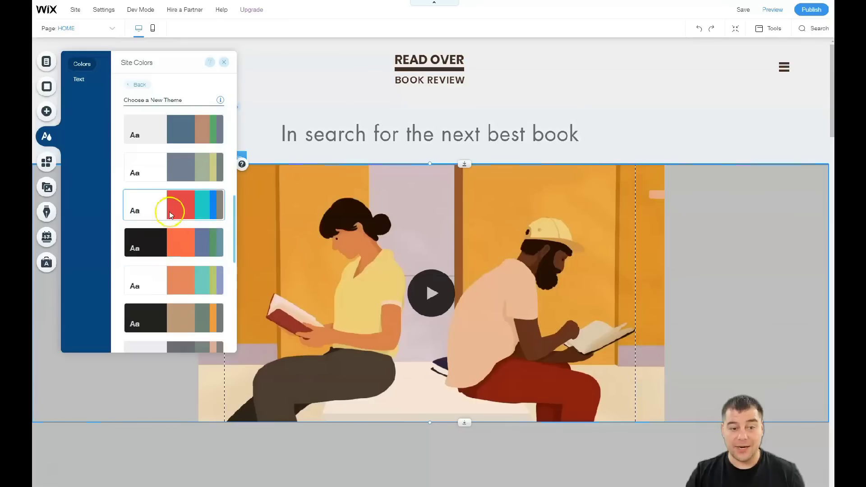
{"action": "left_click", "coordinate": [170, 214]}
{"action": "left_click", "coordinate": [175, 243]}
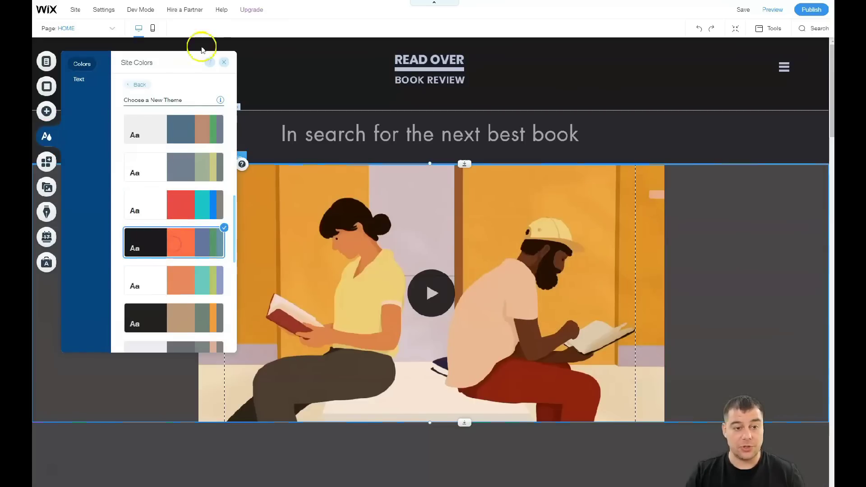
{"action": "left_click", "coordinate": [228, 65]}
{"action": "scroll", "coordinate": [488, 271], "scroll_direction": "down", "scroll_amount": 4}
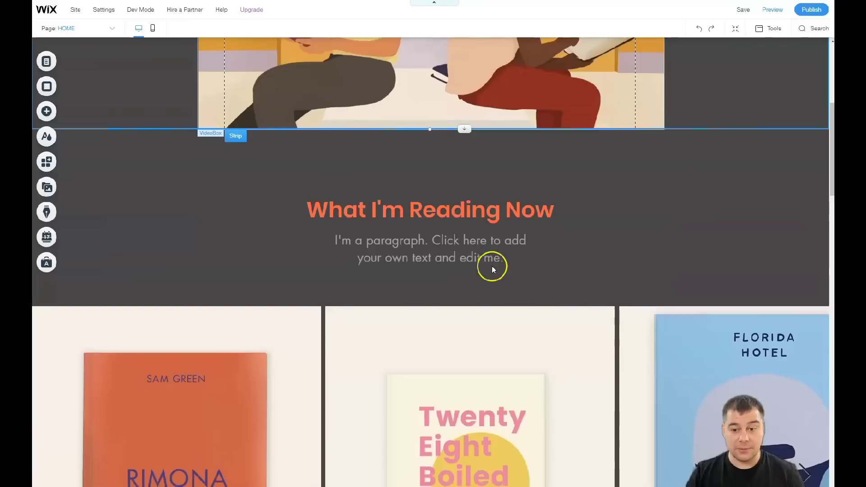
{"action": "scroll", "coordinate": [467, 284], "scroll_direction": "down", "scroll_amount": 3}
{"action": "scroll", "coordinate": [445, 292], "scroll_direction": "down", "scroll_amount": 3}
{"action": "scroll", "coordinate": [445, 293], "scroll_direction": "down", "scroll_amount": 2}
{"action": "scroll", "coordinate": [444, 292], "scroll_direction": "down", "scroll_amount": 2}
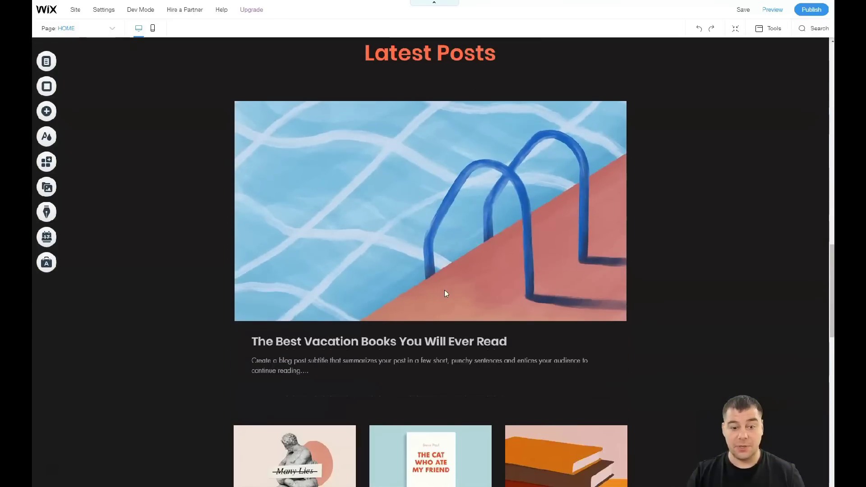
{"action": "scroll", "coordinate": [444, 290], "scroll_direction": "down", "scroll_amount": 4}
{"action": "scroll", "coordinate": [444, 290], "scroll_direction": "down", "scroll_amount": 3}
{"action": "scroll", "coordinate": [445, 290], "scroll_direction": "down", "scroll_amount": 2}
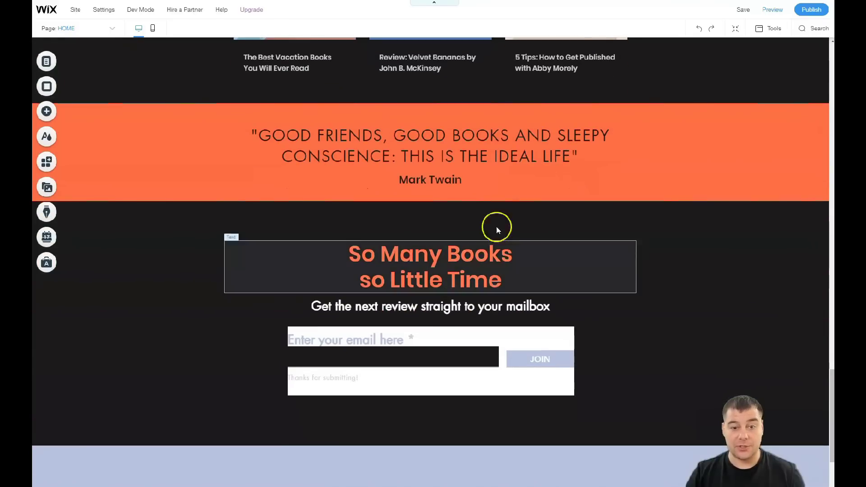
{"action": "scroll", "coordinate": [512, 230], "scroll_direction": "down", "scroll_amount": 2}
{"action": "scroll", "coordinate": [520, 257], "scroll_direction": "down", "scroll_amount": 1}
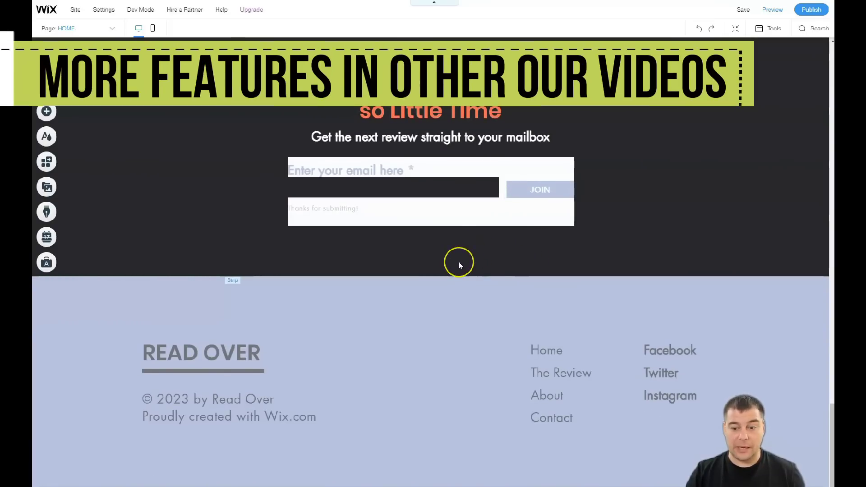
{"action": "scroll", "coordinate": [459, 262], "scroll_direction": "up", "scroll_amount": 1}
{"action": "scroll", "coordinate": [459, 262], "scroll_direction": "up", "scroll_amount": 3}
{"action": "scroll", "coordinate": [459, 262], "scroll_direction": "up", "scroll_amount": 1}
{"action": "scroll", "coordinate": [458, 262], "scroll_direction": "up", "scroll_amount": 4}
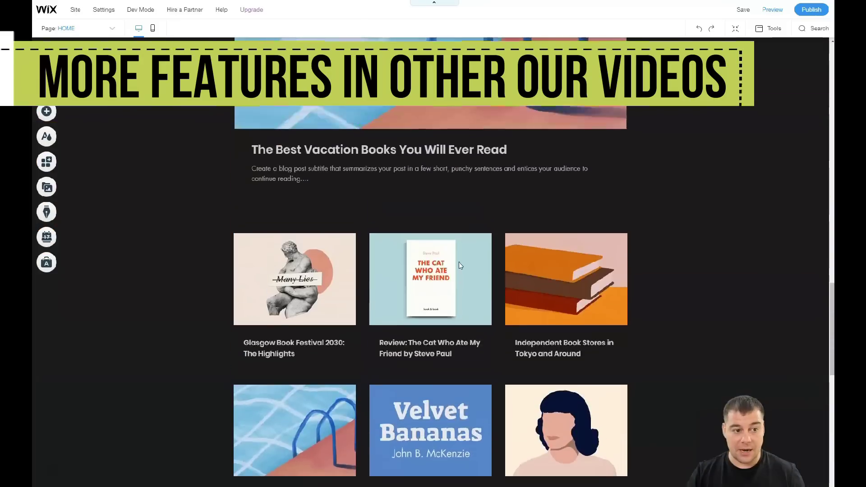
{"action": "scroll", "coordinate": [439, 253], "scroll_direction": "up", "scroll_amount": 3}
{"action": "scroll", "coordinate": [413, 245], "scroll_direction": "up", "scroll_amount": 3}
{"action": "scroll", "coordinate": [420, 253], "scroll_direction": "up", "scroll_amount": 1}
{"action": "scroll", "coordinate": [420, 253], "scroll_direction": "up", "scroll_amount": 4}
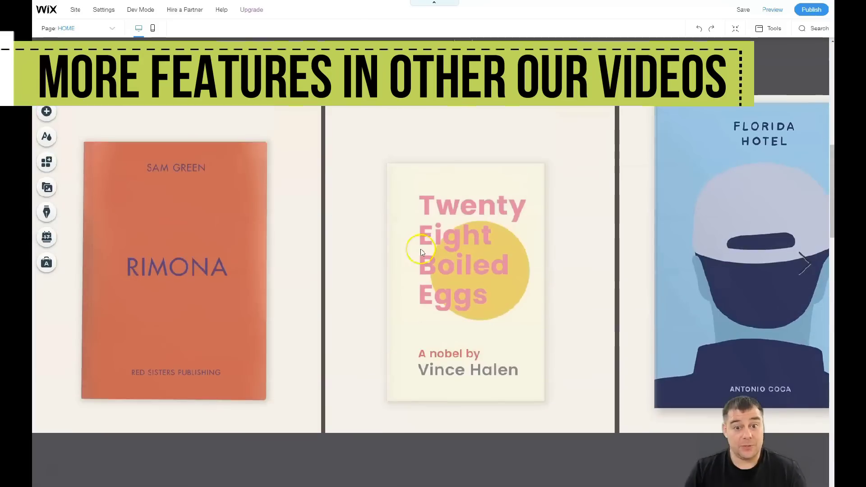
{"action": "scroll", "coordinate": [422, 248], "scroll_direction": "up", "scroll_amount": 5}
{"action": "scroll", "coordinate": [421, 249], "scroll_direction": "up", "scroll_amount": 1}
{"action": "scroll", "coordinate": [427, 250], "scroll_direction": "up", "scroll_amount": 3}
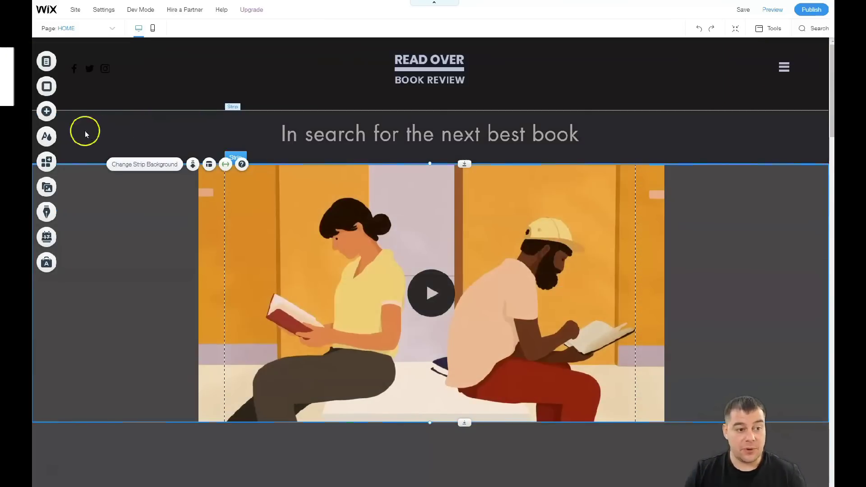
Step: Browse the Contact, Welcome, Services, Team and Testimonials strip designs, reaching Classic
{"action": "left_click", "coordinate": [47, 111]}
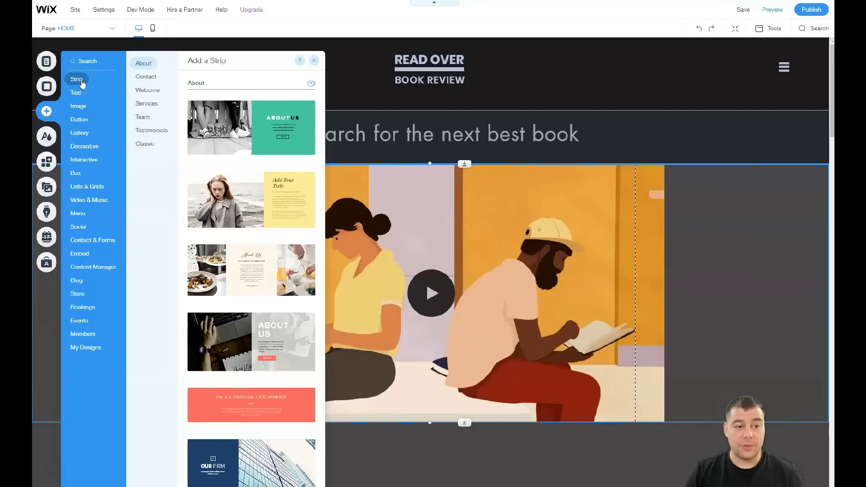
{"action": "left_click", "coordinate": [146, 78]}
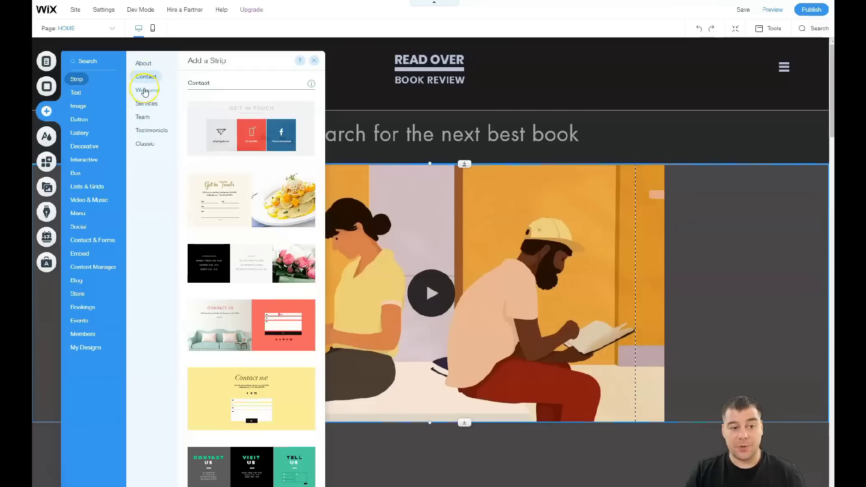
{"action": "left_click", "coordinate": [144, 91]}
{"action": "left_click", "coordinate": [144, 103]}
{"action": "left_click", "coordinate": [144, 118]}
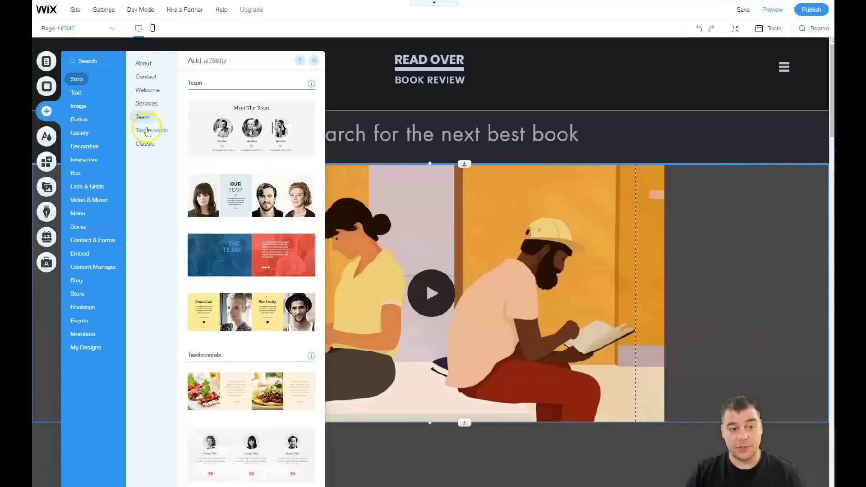
{"action": "left_click", "coordinate": [145, 131]}
{"action": "left_click", "coordinate": [144, 144]}
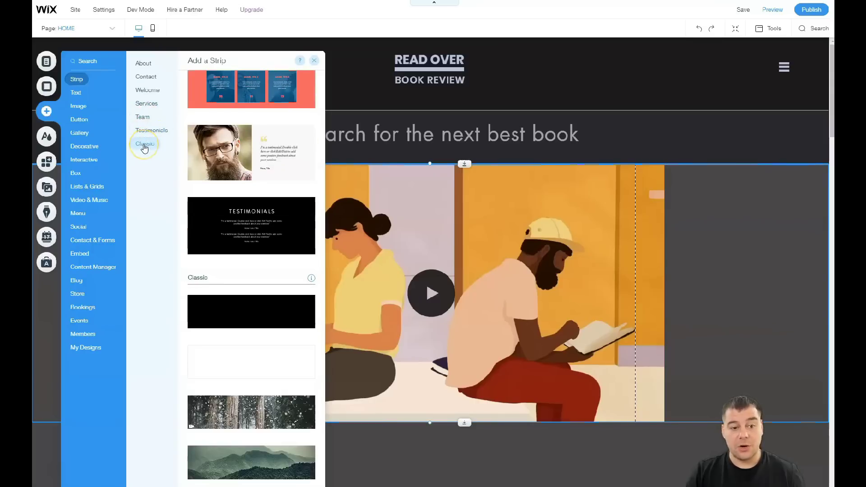
Step: Place a plain dark Classic strip above the video section and make it taller
{"action": "left_click_drag", "start_coordinate": [293, 323], "coordinate": [475, 315]}
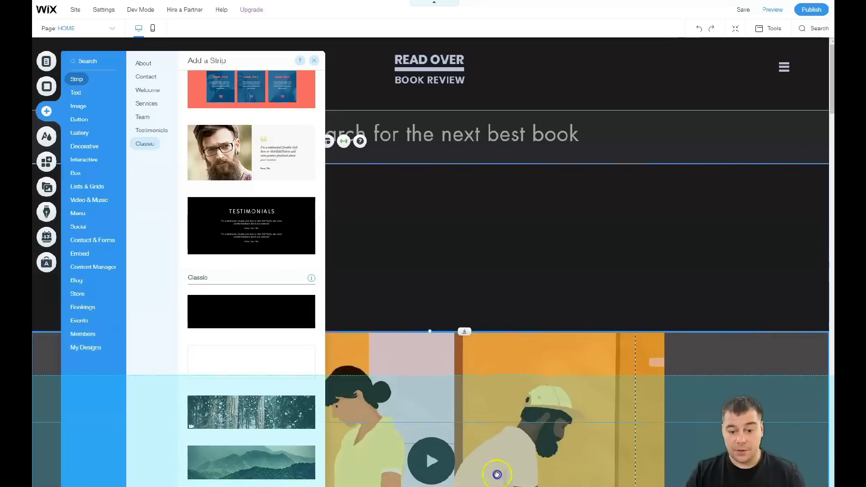
{"action": "mouse_move", "coordinate": [475, 314]}
{"action": "left_mouse_down"}
{"action": "mouse_move", "coordinate": [473, 379]}
{"action": "mouse_move", "coordinate": [465, 331]}
{"action": "left_mouse_up"}
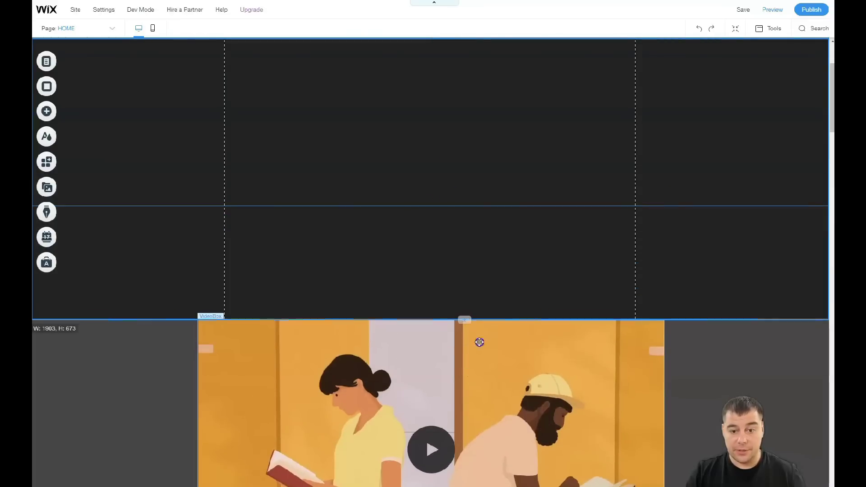
{"action": "left_click_drag", "start_coordinate": [473, 316], "coordinate": [483, 358]}
Step: Finish enlarging the dark strip and drag a Huge Title heading near its top
{"action": "left_click", "coordinate": [434, 166]}
{"action": "scroll", "coordinate": [427, 175], "scroll_direction": "up", "scroll_amount": 3}
{"action": "scroll", "coordinate": [417, 217], "scroll_direction": "down", "scroll_amount": 3}
{"action": "scroll", "coordinate": [417, 216], "scroll_direction": "up", "scroll_amount": 1}
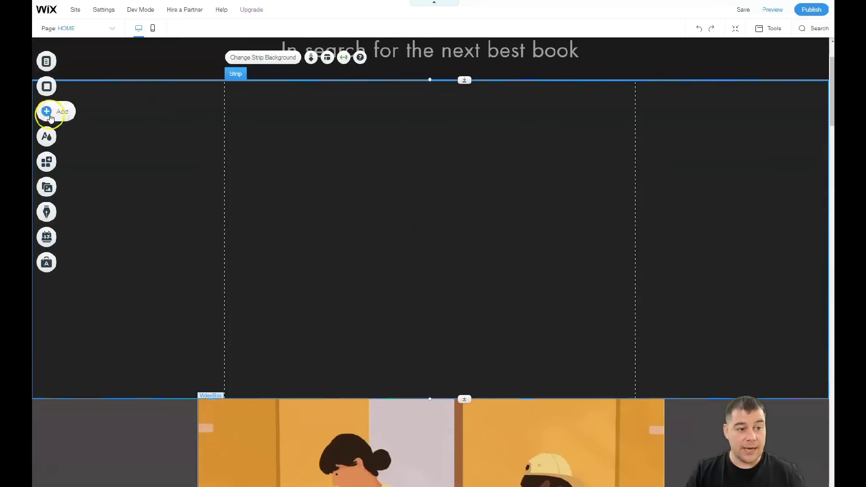
{"action": "left_click", "coordinate": [46, 112]}
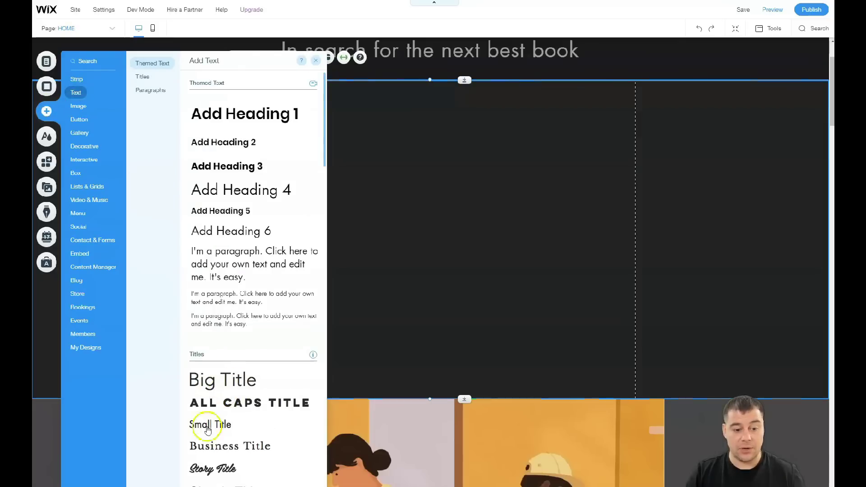
{"action": "scroll", "coordinate": [213, 467], "scroll_direction": "down", "scroll_amount": 2}
{"action": "scroll", "coordinate": [228, 412], "scroll_direction": "down", "scroll_amount": 1}
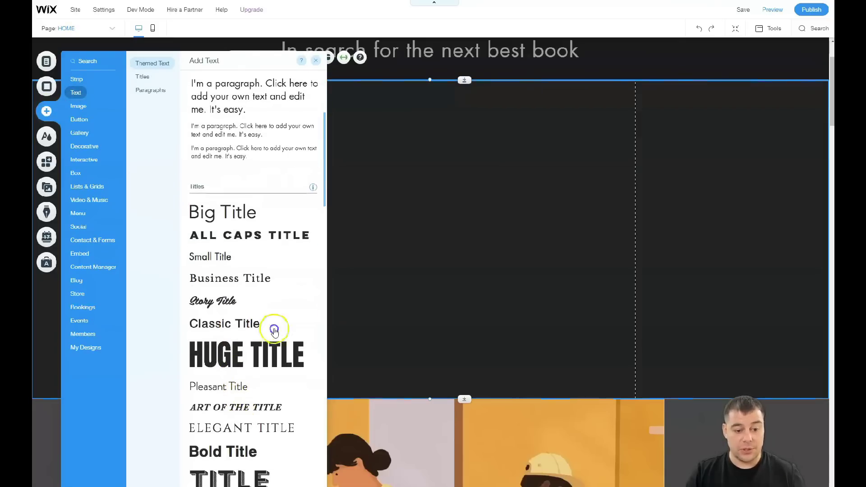
{"action": "left_click_drag", "start_coordinate": [334, 306], "coordinate": [384, 127]}
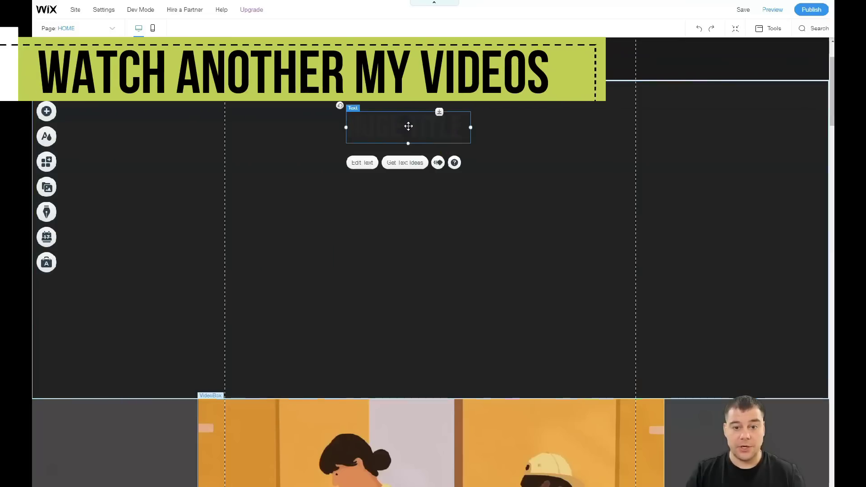
Step: Open the HUGE TITLE text settings, check its white colour, then close them
{"action": "double_click", "coordinate": [408, 126]}
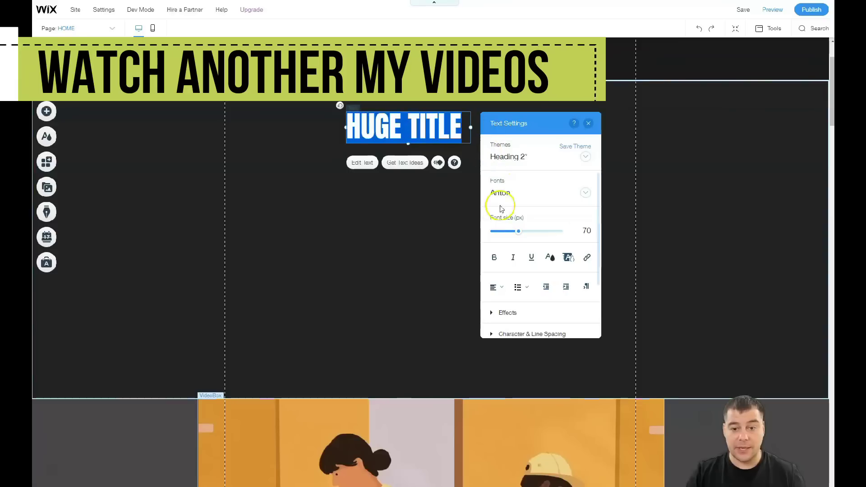
{"action": "left_click", "coordinate": [550, 257]}
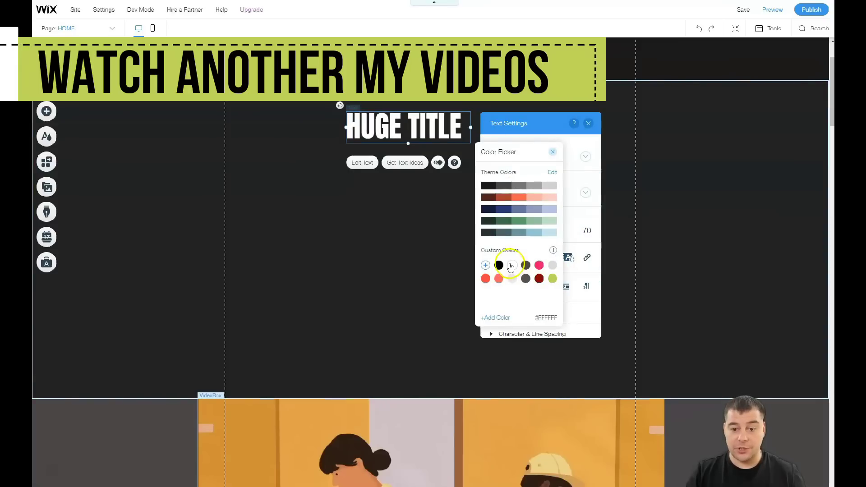
{"action": "left_click", "coordinate": [374, 201]}
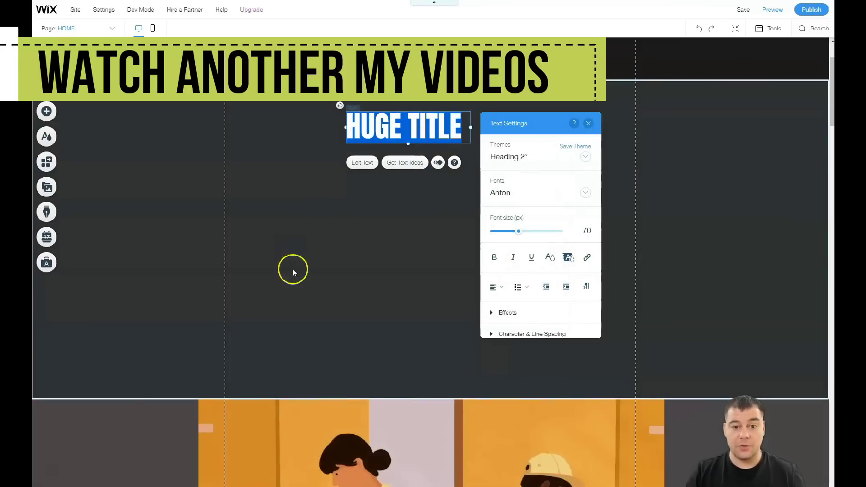
{"action": "left_click", "coordinate": [341, 238]}
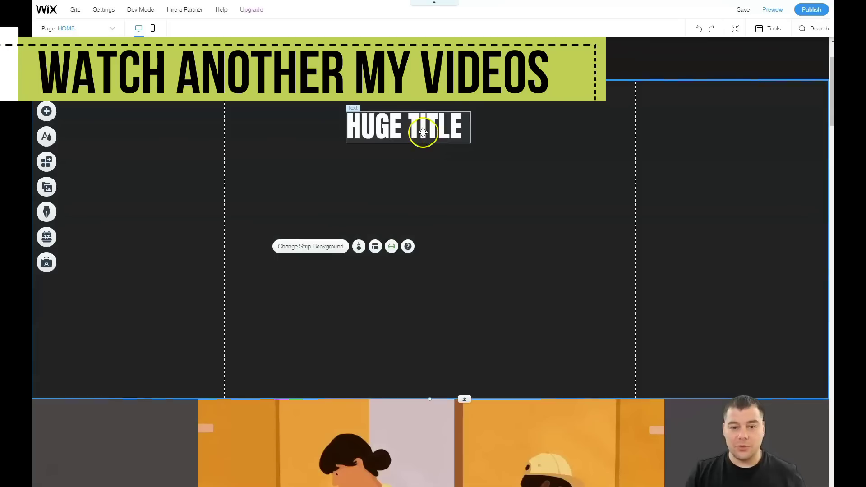
Step: Reposition the HUGE TITLE heading and widen and heighten its text box
{"action": "mouse_move", "coordinate": [420, 127]}
{"action": "left_mouse_down"}
{"action": "mouse_move", "coordinate": [495, 138]}
{"action": "mouse_move", "coordinate": [289, 114]}
{"action": "mouse_move", "coordinate": [369, 121]}
{"action": "left_mouse_up"}
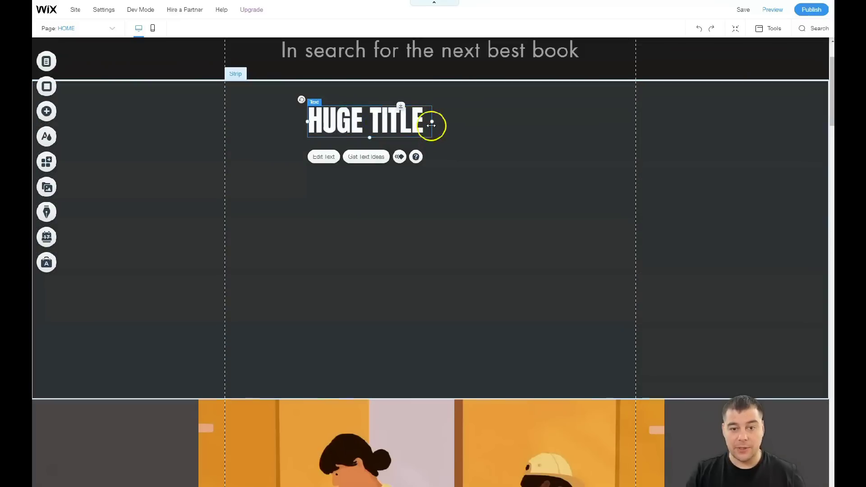
{"action": "left_click_drag", "start_coordinate": [432, 121], "coordinate": [569, 123]}
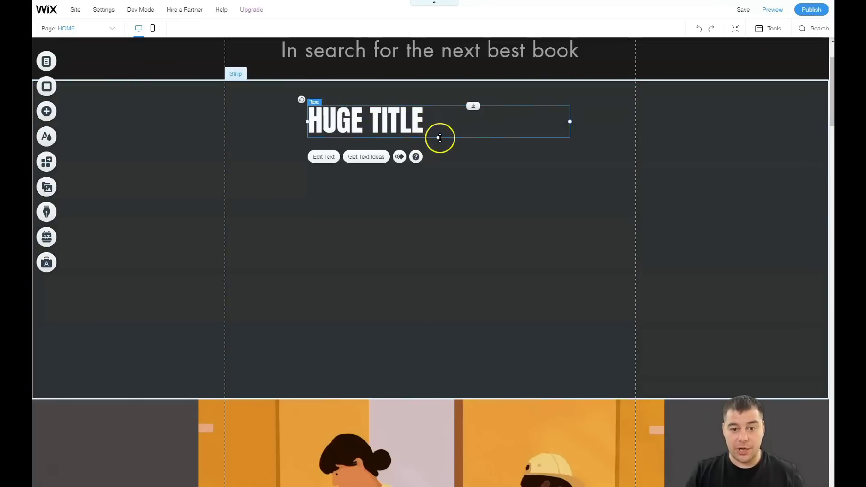
{"action": "left_click_drag", "start_coordinate": [439, 137], "coordinate": [449, 217]}
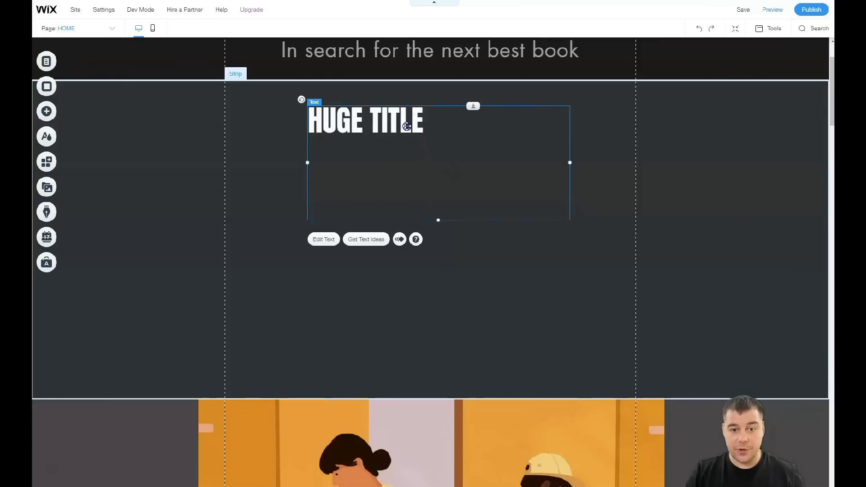
Step: Set the title font size to 151 with bold and italic off, then trim the box height
{"action": "double_click", "coordinate": [413, 163]}
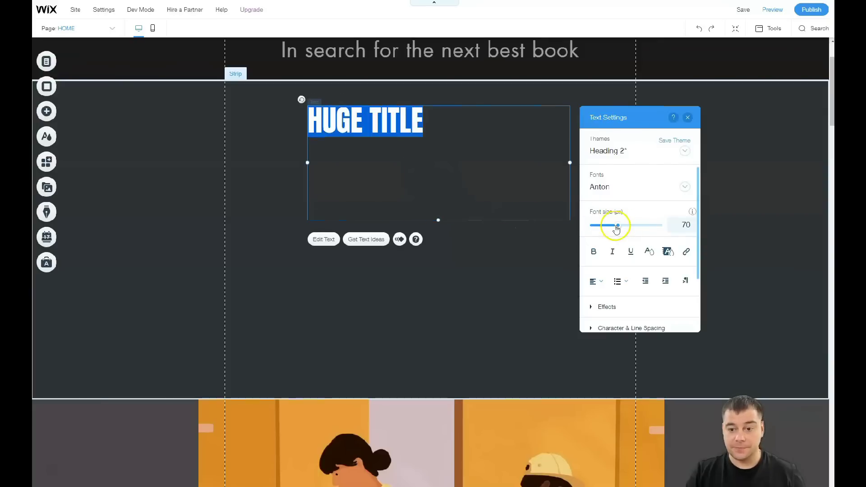
{"action": "left_click_drag", "start_coordinate": [621, 227], "coordinate": [649, 228]}
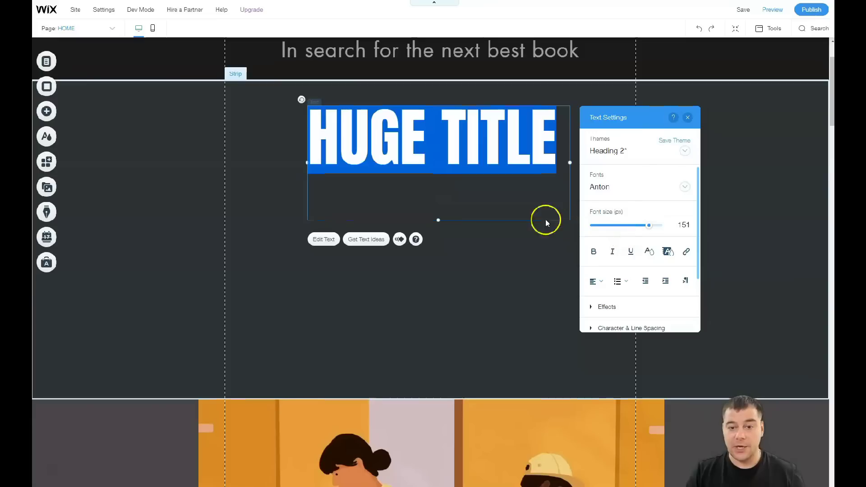
{"action": "left_click", "coordinate": [593, 251]}
{"action": "left_click", "coordinate": [611, 254]}
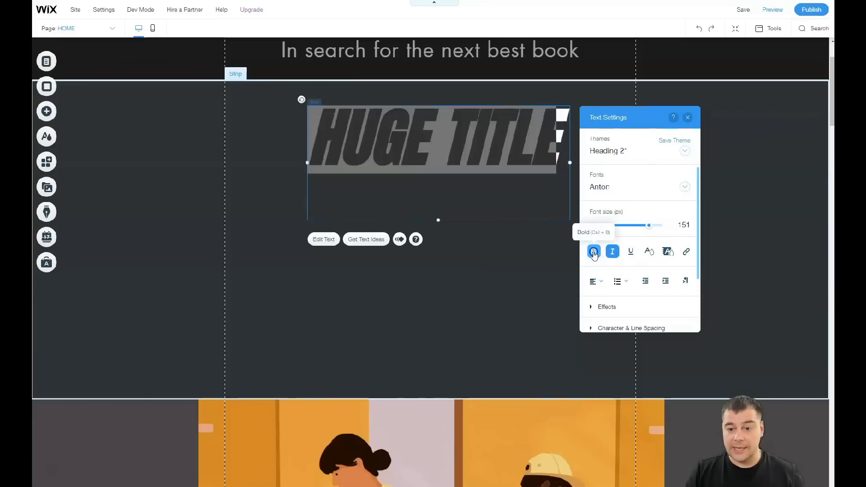
{"action": "left_click", "coordinate": [609, 253]}
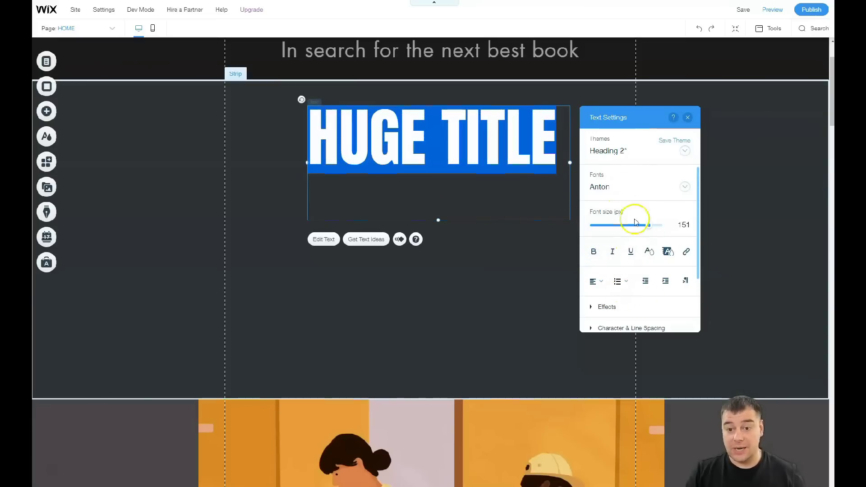
{"action": "left_click", "coordinate": [688, 119]}
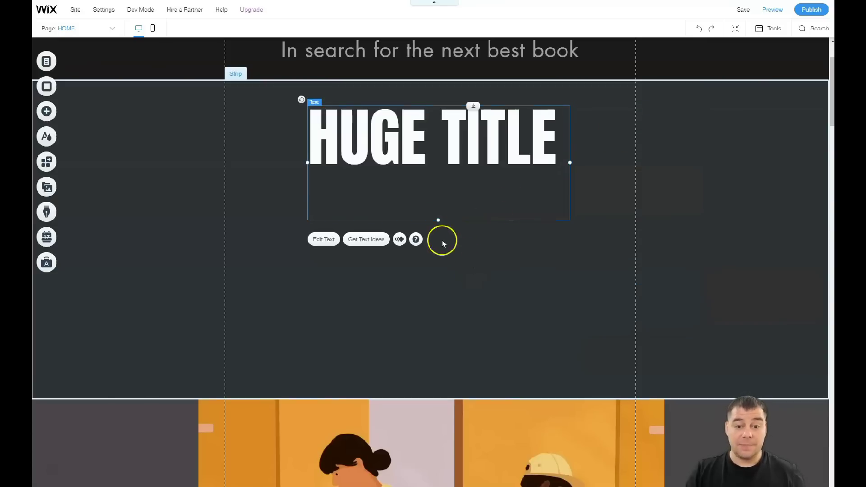
{"action": "left_click_drag", "start_coordinate": [439, 220], "coordinate": [438, 178]}
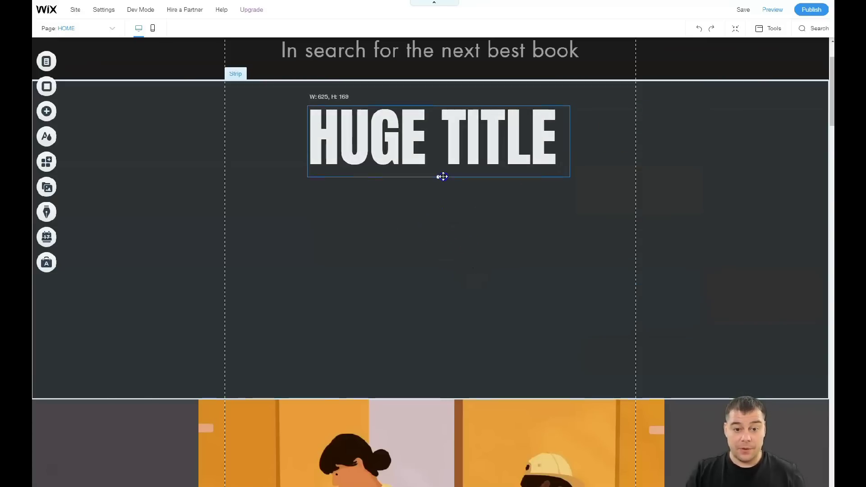
Step: Drop a Plane Overhead video player into the strip, centred below the HUGE TITLE heading
{"action": "left_click", "coordinate": [432, 228]}
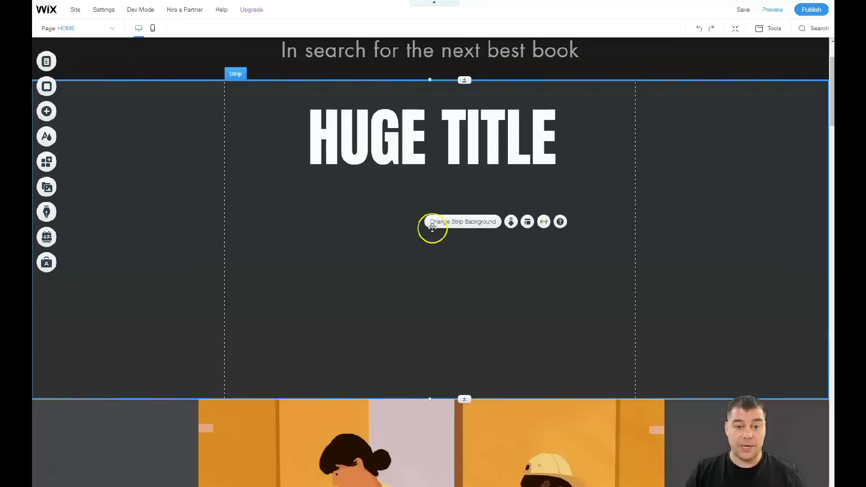
{"action": "left_click", "coordinate": [44, 115]}
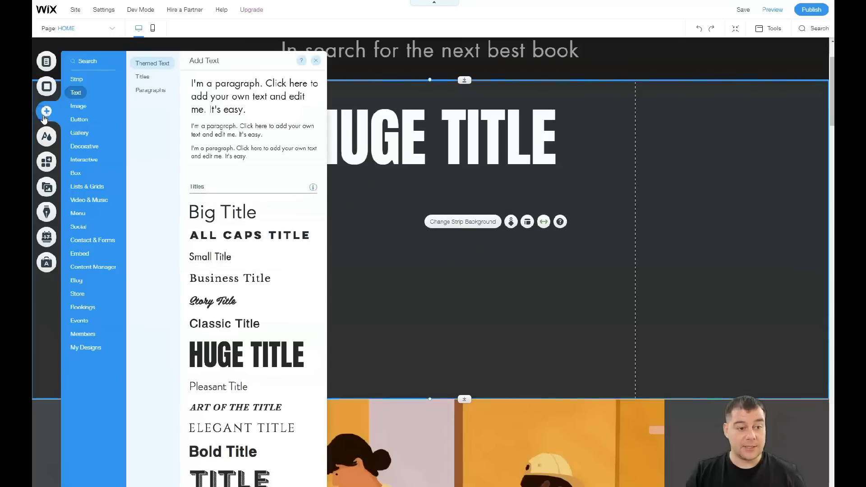
{"action": "left_click", "coordinate": [84, 201]}
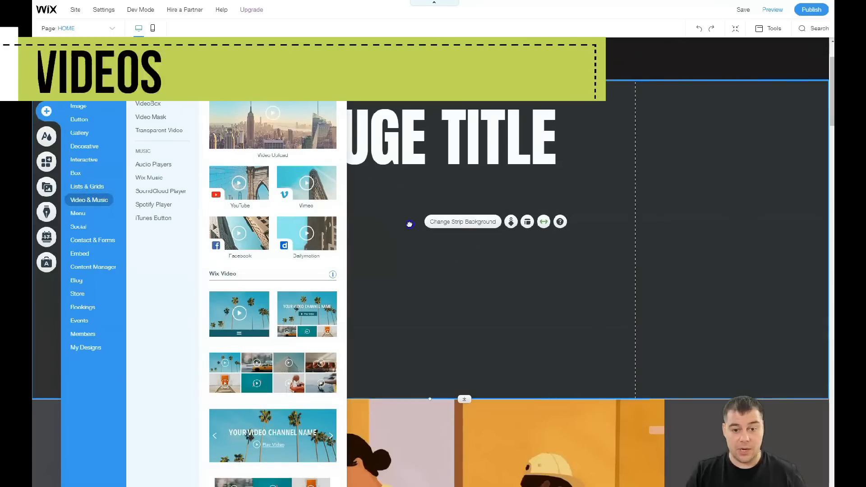
{"action": "mouse_move", "coordinate": [409, 224]}
{"action": "left_mouse_down"}
{"action": "mouse_move", "coordinate": [417, 237]}
{"action": "mouse_move", "coordinate": [358, 130]}
{"action": "left_mouse_up"}
{"action": "left_click_drag", "start_coordinate": [435, 259], "coordinate": [437, 256]}
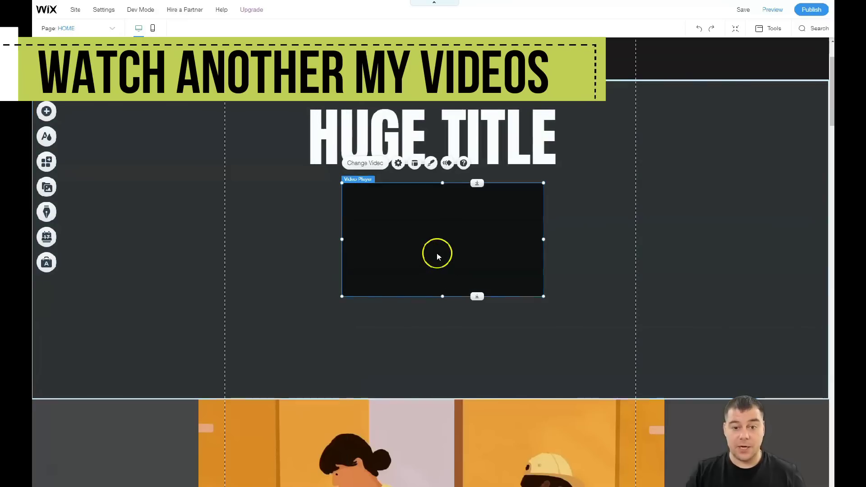
{"action": "left_click_drag", "start_coordinate": [371, 256], "coordinate": [439, 240]}
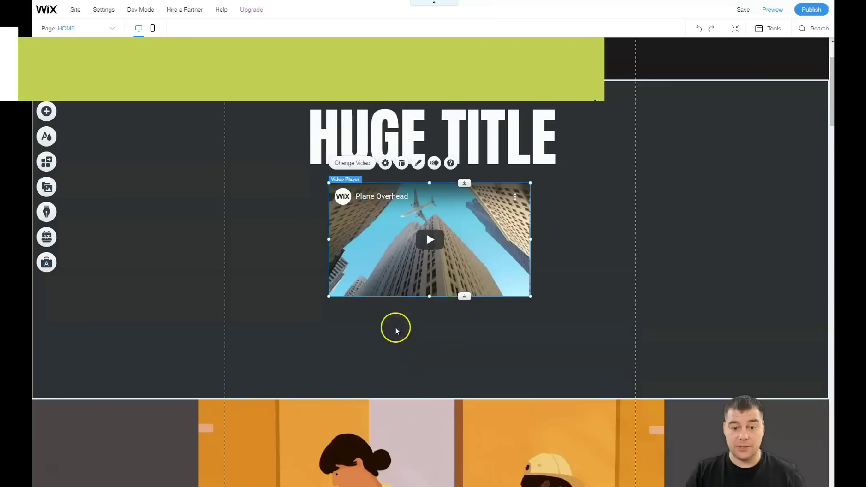
Step: Place a themed button in the HUGE TITLE strip just below the video
{"action": "left_click", "coordinate": [46, 112]}
{"action": "mouse_move", "coordinate": [79, 119]}
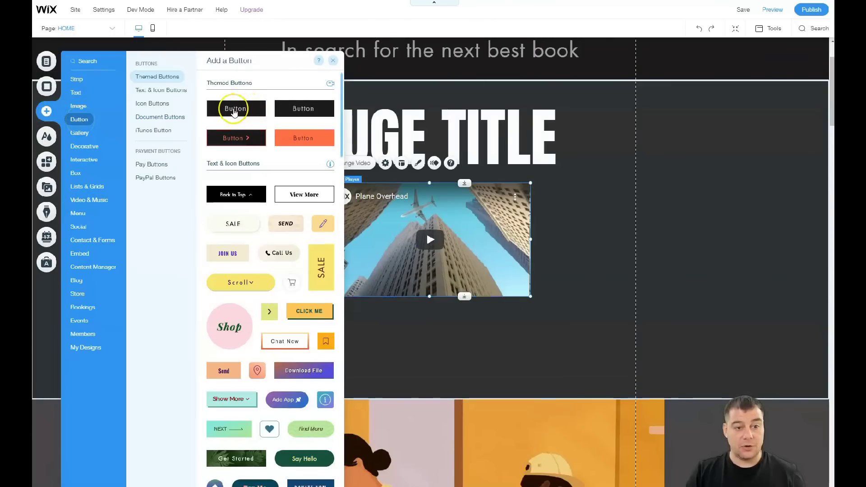
{"action": "left_click_drag", "start_coordinate": [235, 112], "coordinate": [428, 345]}
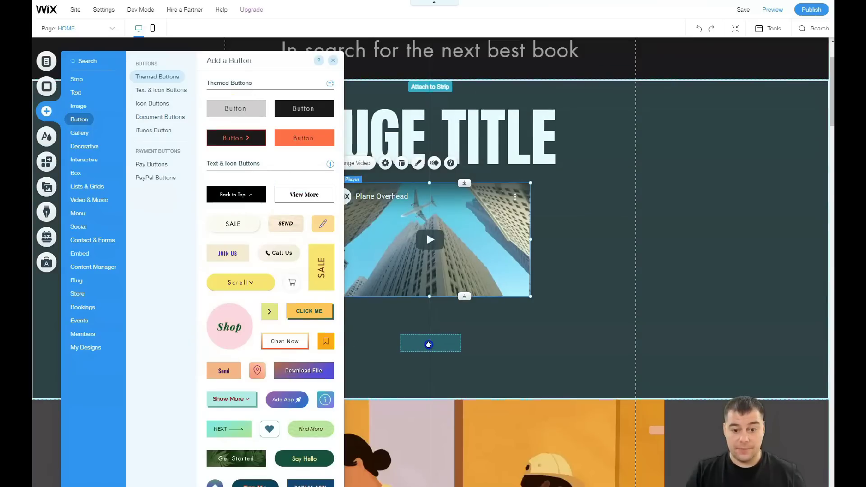
{"action": "left_click_drag", "start_coordinate": [428, 344], "coordinate": [429, 341]}
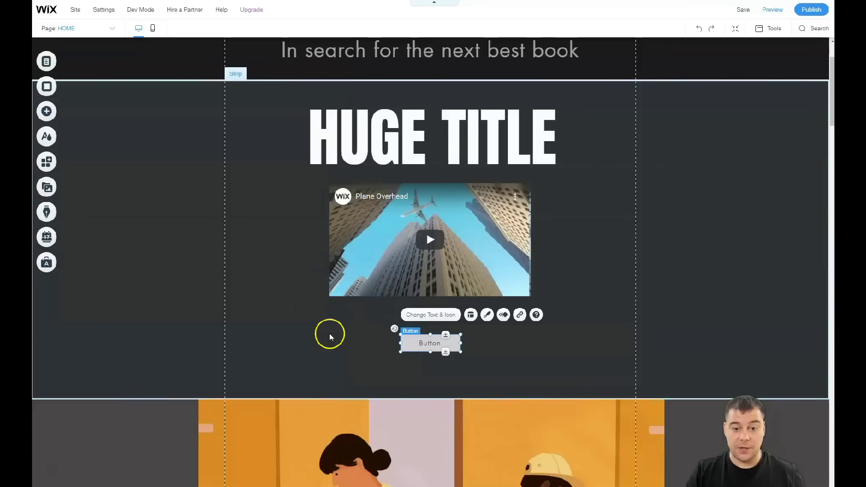
{"action": "left_click", "coordinate": [602, 381]}
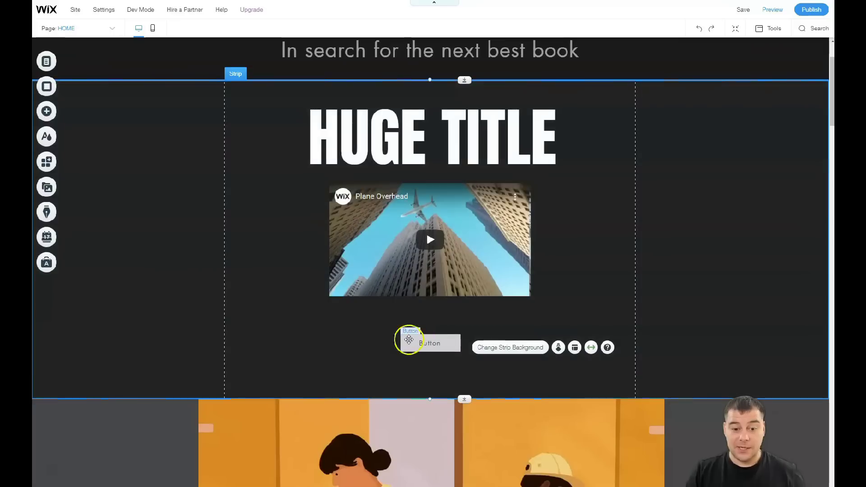
Step: Resize the button to match the video's width and shrink it to a slim bar
{"action": "left_click", "coordinate": [409, 339]}
{"action": "left_click_drag", "start_coordinate": [396, 355], "coordinate": [329, 387]}
{"action": "left_click_drag", "start_coordinate": [461, 334], "coordinate": [531, 301]}
{"action": "left_click", "coordinate": [518, 351]}
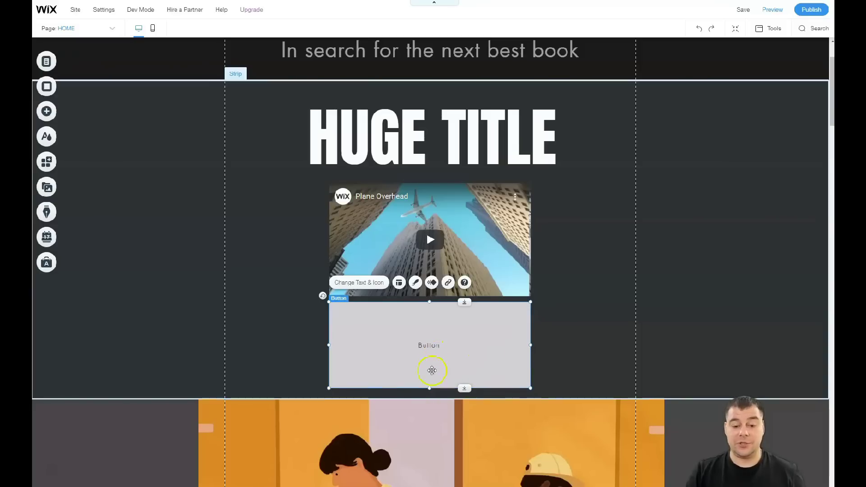
{"action": "mouse_move", "coordinate": [430, 389]}
{"action": "left_mouse_down"}
{"action": "mouse_move", "coordinate": [431, 323]}
{"action": "mouse_move", "coordinate": [437, 346]}
{"action": "left_mouse_up"}
{"action": "left_click", "coordinate": [436, 315]}
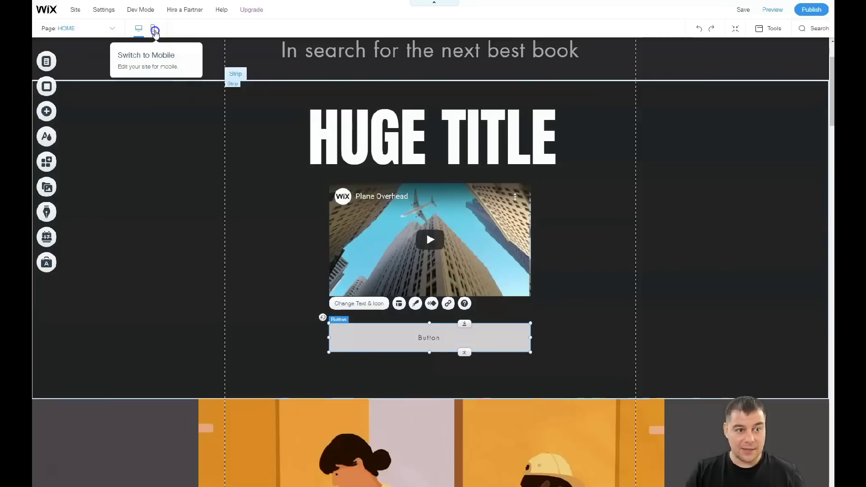
{"action": "left_click", "coordinate": [155, 32]}
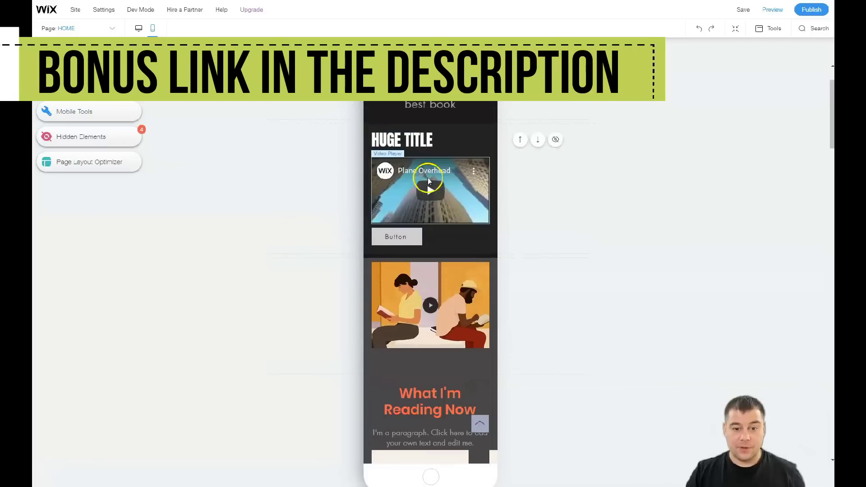
{"action": "scroll", "coordinate": [428, 178], "scroll_direction": "up", "scroll_amount": 2}
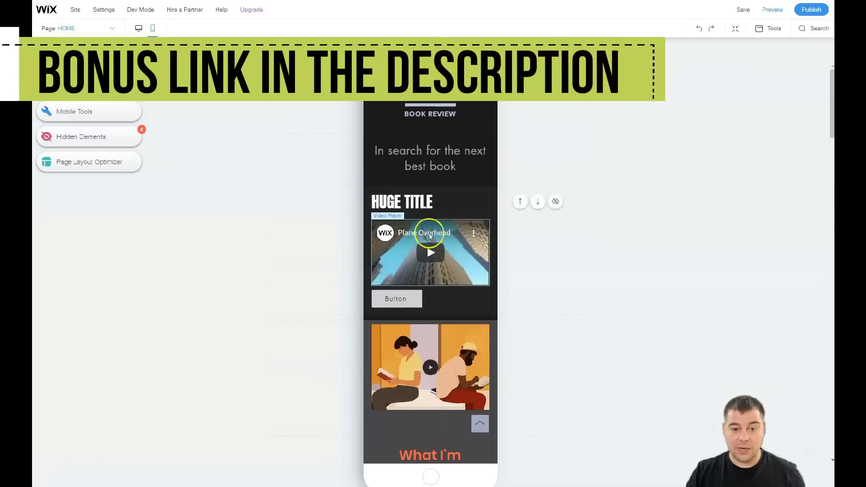
{"action": "scroll", "coordinate": [441, 242], "scroll_direction": "down", "scroll_amount": 2}
{"action": "scroll", "coordinate": [441, 240], "scroll_direction": "up", "scroll_amount": 1}
{"action": "scroll", "coordinate": [441, 239], "scroll_direction": "down", "scroll_amount": 3}
{"action": "scroll", "coordinate": [441, 240], "scroll_direction": "up", "scroll_amount": 4}
{"action": "left_click", "coordinate": [122, 25]}
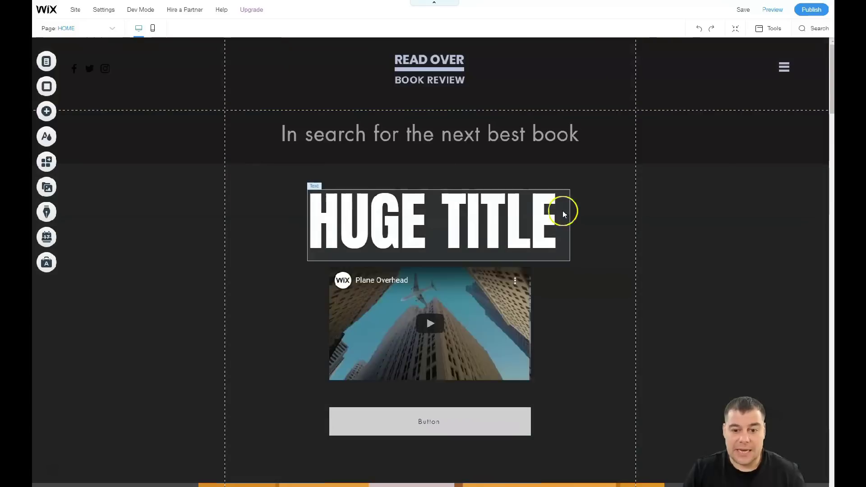
{"action": "scroll", "coordinate": [562, 214], "scroll_direction": "down", "scroll_amount": 3}
{"action": "scroll", "coordinate": [558, 213], "scroll_direction": "up", "scroll_amount": 2}
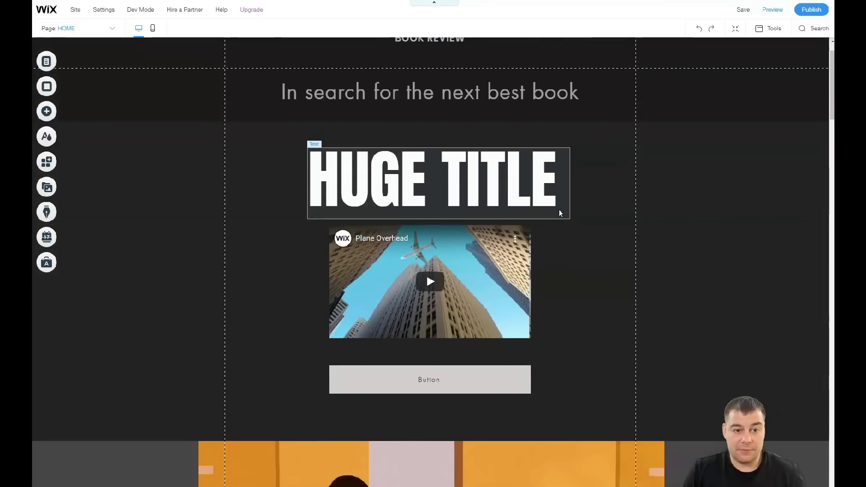
{"action": "scroll", "coordinate": [559, 214], "scroll_direction": "down", "scroll_amount": 2}
{"action": "scroll", "coordinate": [559, 213], "scroll_direction": "down", "scroll_amount": 4}
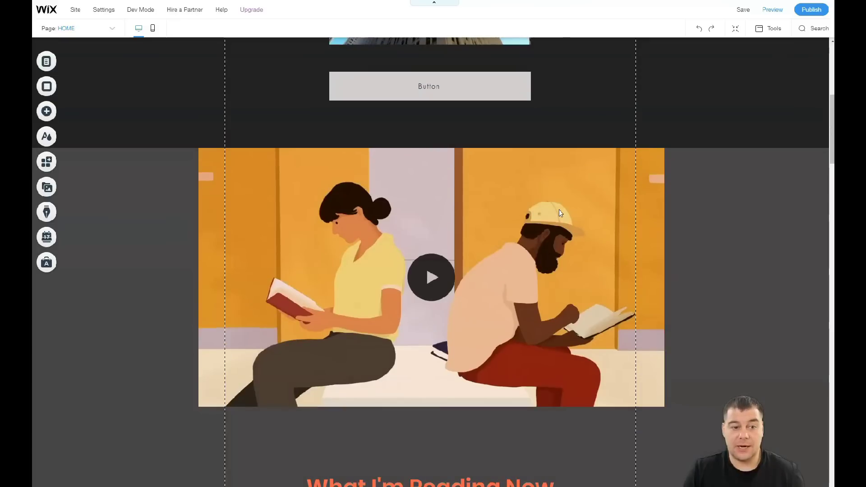
{"action": "scroll", "coordinate": [558, 209], "scroll_direction": "up", "scroll_amount": 2}
{"action": "scroll", "coordinate": [558, 209], "scroll_direction": "up", "scroll_amount": 3}
{"action": "scroll", "coordinate": [763, 88], "scroll_direction": "up", "scroll_amount": 1}
Step: In Zoom Out & Reorder, move the HUGE TITLE section down and drag the gap divider up
{"action": "left_click", "coordinate": [731, 30]}
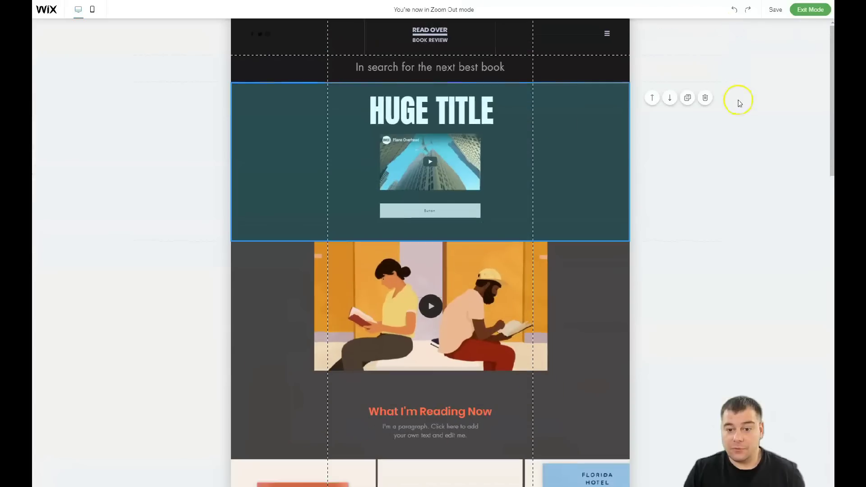
{"action": "left_click", "coordinate": [669, 99]}
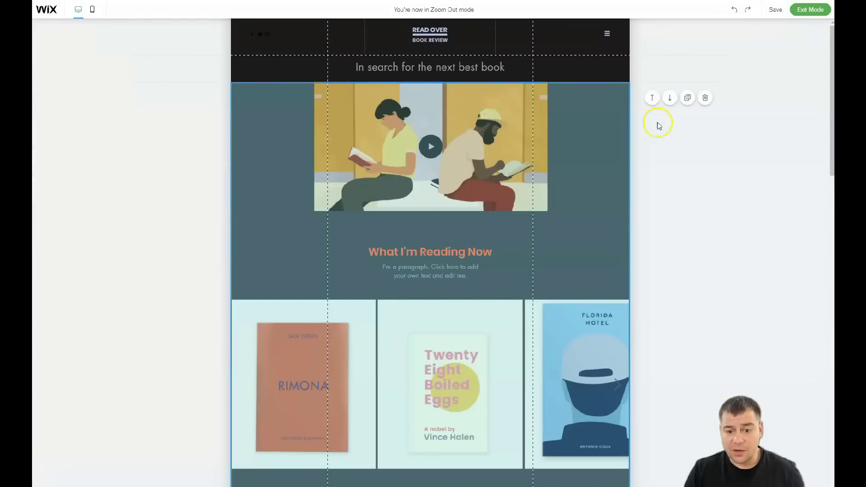
{"action": "scroll", "coordinate": [621, 195], "scroll_direction": "down", "scroll_amount": 1}
{"action": "scroll", "coordinate": [614, 211], "scroll_direction": "down", "scroll_amount": 2}
{"action": "scroll", "coordinate": [615, 214], "scroll_direction": "down", "scroll_amount": 1}
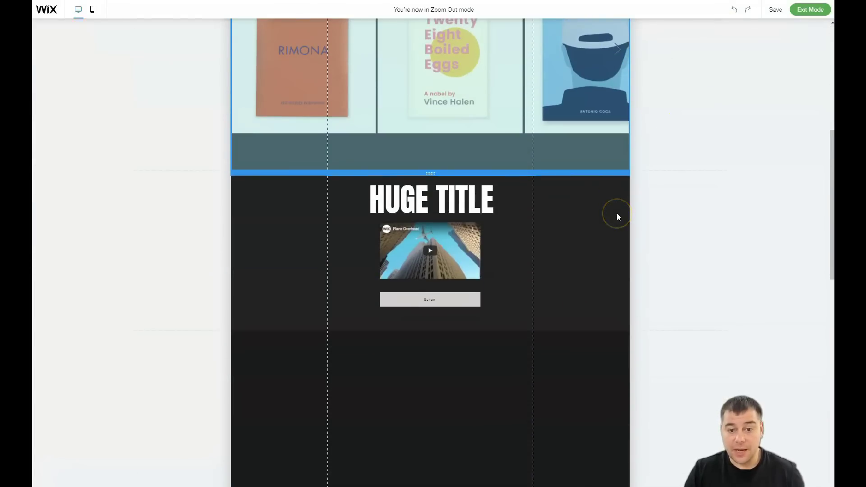
{"action": "scroll", "coordinate": [617, 215], "scroll_direction": "up", "scroll_amount": 2}
{"action": "scroll", "coordinate": [616, 213], "scroll_direction": "up", "scroll_amount": 2}
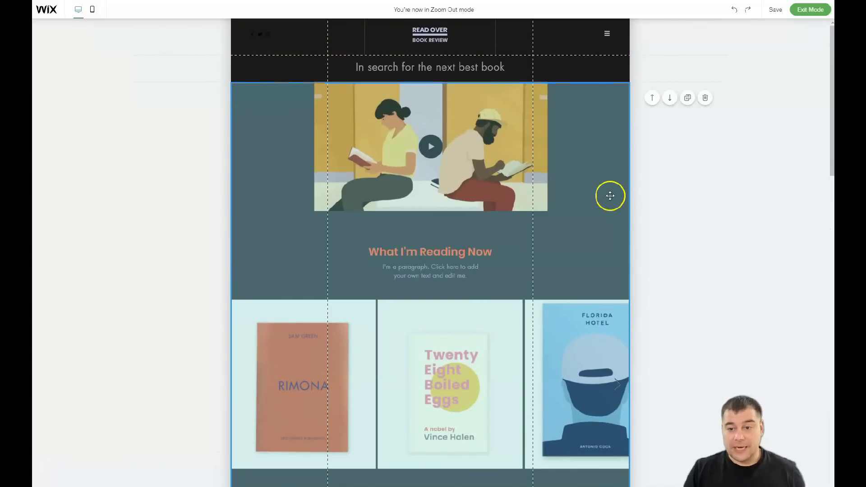
{"action": "scroll", "coordinate": [649, 189], "scroll_direction": "down", "scroll_amount": 1}
{"action": "scroll", "coordinate": [651, 184], "scroll_direction": "down", "scroll_amount": 2}
{"action": "scroll", "coordinate": [525, 185], "scroll_direction": "down", "scroll_amount": 1}
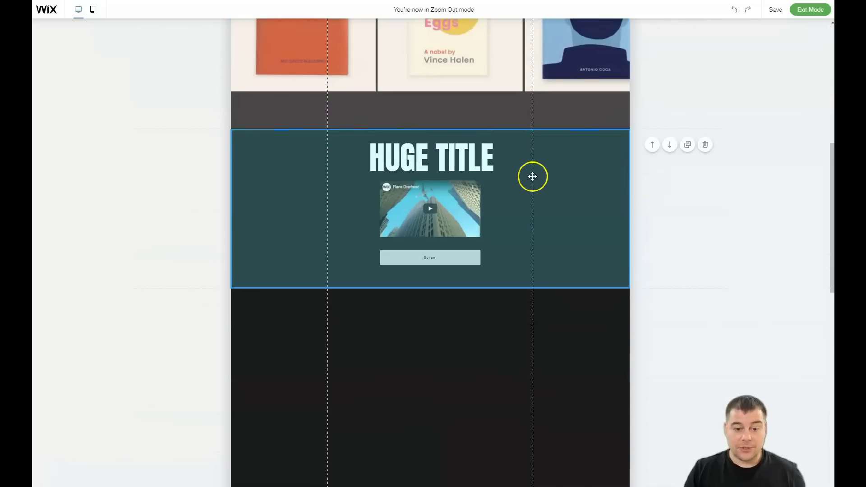
{"action": "scroll", "coordinate": [538, 196], "scroll_direction": "down", "scroll_amount": 1}
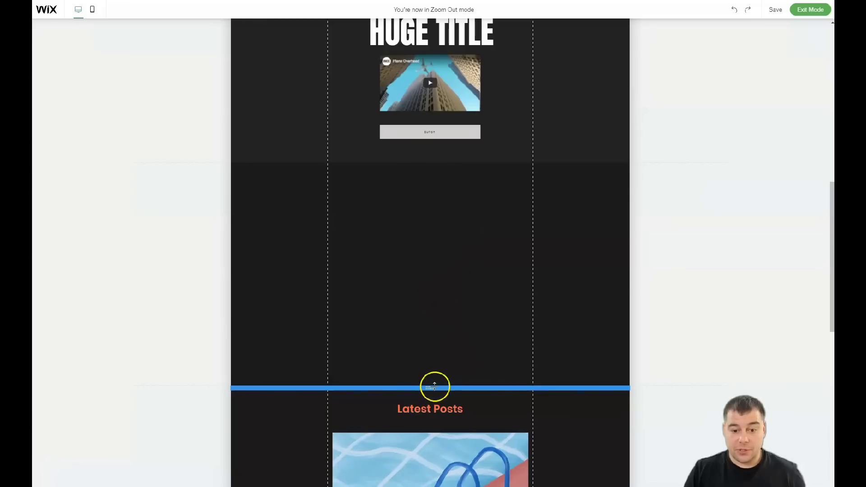
{"action": "left_click_drag", "start_coordinate": [433, 387], "coordinate": [442, 161]}
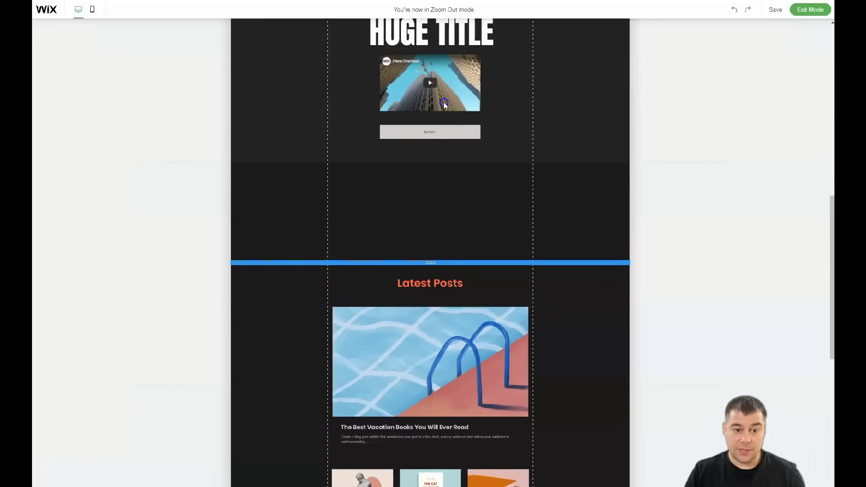
{"action": "left_click_drag", "start_coordinate": [442, 161], "coordinate": [442, 21]}
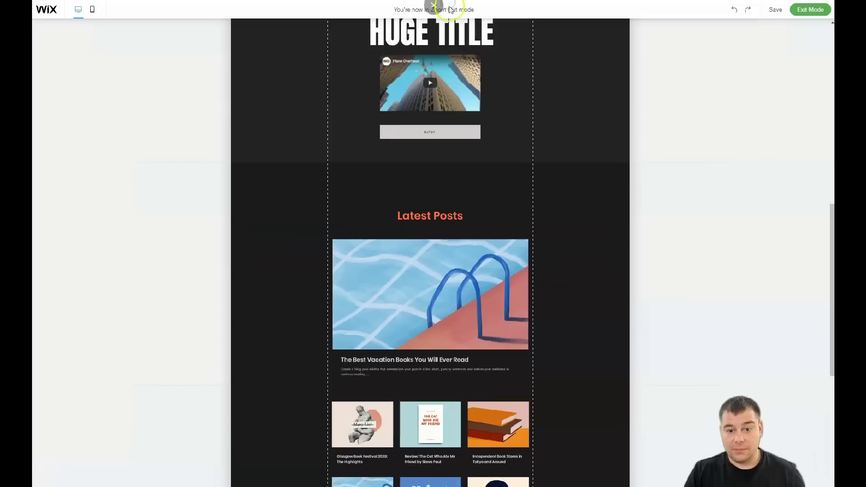
Step: Delete the leftover empty space before Latest Posts and exit reorder mode
{"action": "left_click", "coordinate": [527, 292]}
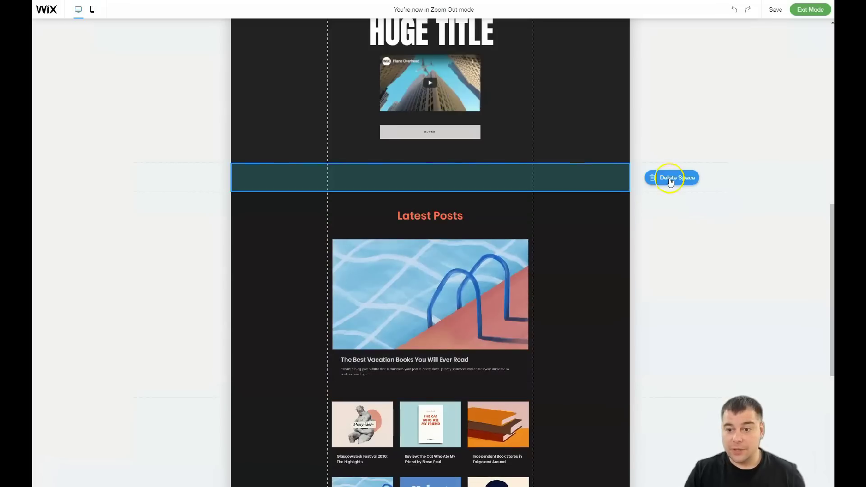
{"action": "left_click", "coordinate": [671, 177]}
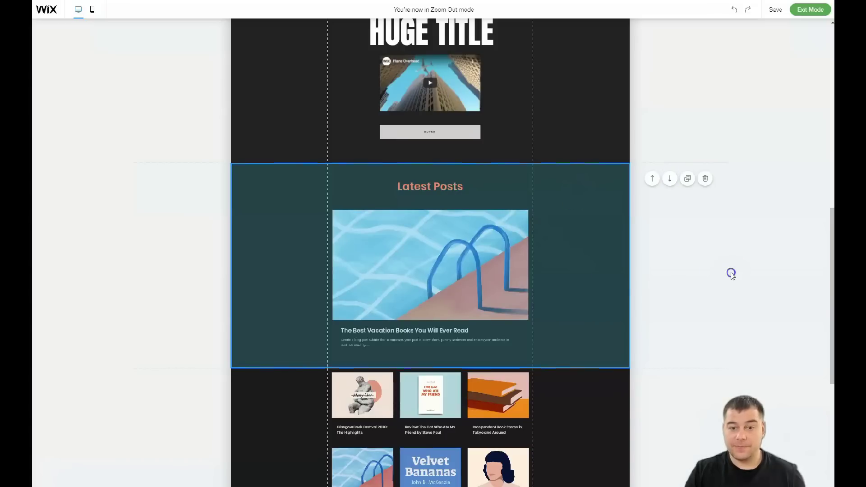
{"action": "left_click", "coordinate": [699, 77]}
{"action": "left_click", "coordinate": [810, 10]}
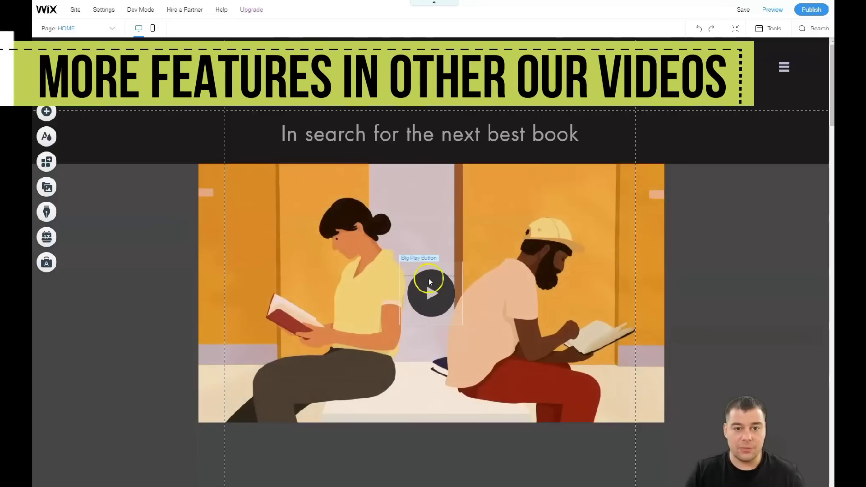
{"action": "scroll", "coordinate": [429, 286], "scroll_direction": "down", "scroll_amount": 2}
{"action": "scroll", "coordinate": [429, 286], "scroll_direction": "up", "scroll_amount": 2}
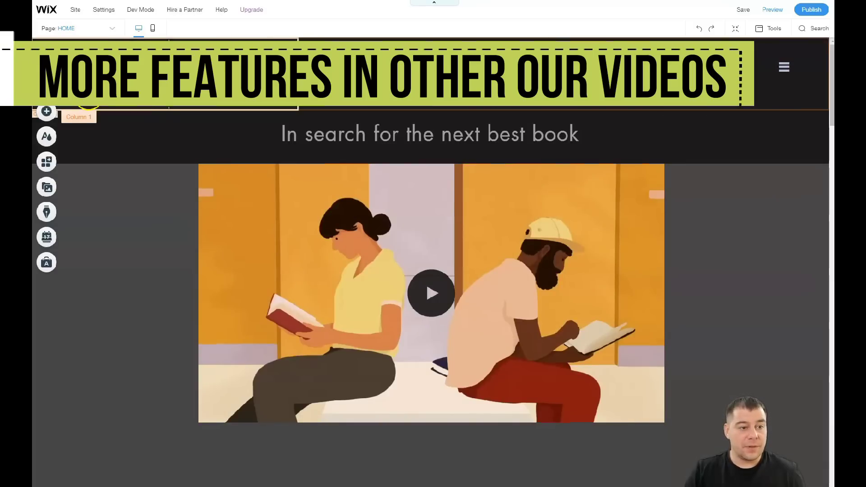
{"action": "left_click", "coordinate": [297, 95]}
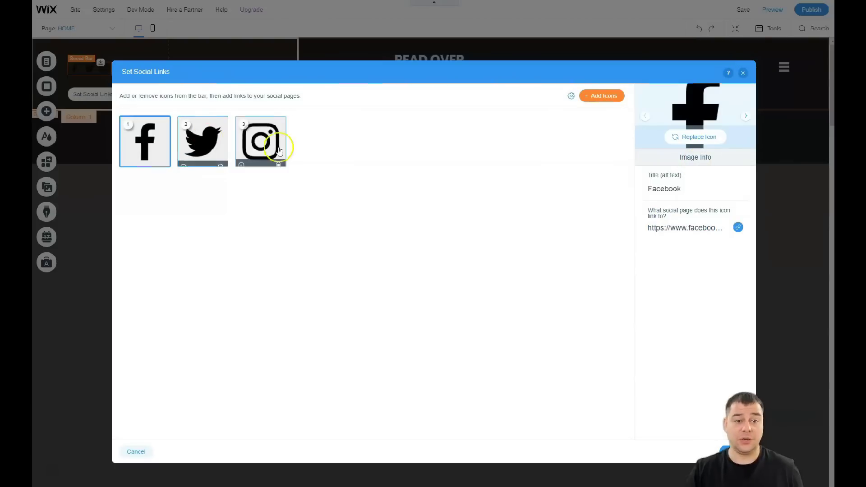
{"action": "left_click", "coordinate": [742, 72]}
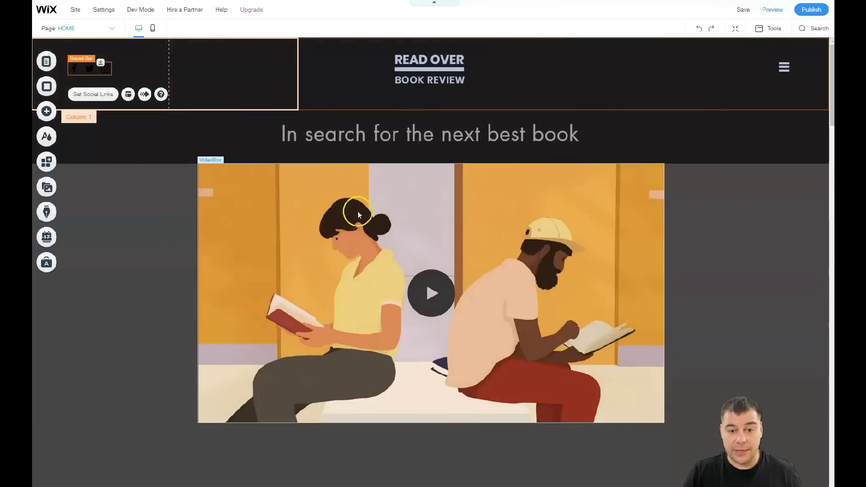
{"action": "scroll", "coordinate": [447, 230], "scroll_direction": "down", "scroll_amount": 3}
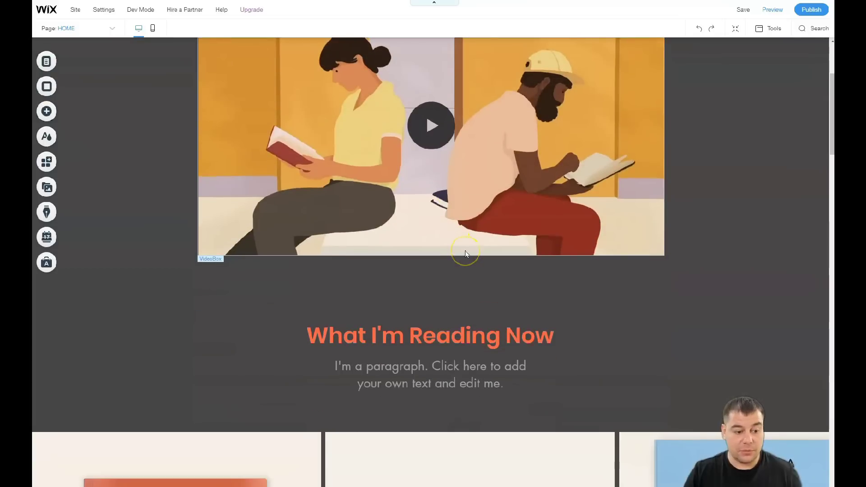
{"action": "scroll", "coordinate": [465, 251], "scroll_direction": "down", "scroll_amount": 1}
{"action": "scroll", "coordinate": [465, 250], "scroll_direction": "up", "scroll_amount": 3}
{"action": "scroll", "coordinate": [469, 247], "scroll_direction": "up", "scroll_amount": 1}
{"action": "scroll", "coordinate": [468, 247], "scroll_direction": "down", "scroll_amount": 1}
{"action": "scroll", "coordinate": [469, 247], "scroll_direction": "down", "scroll_amount": 2}
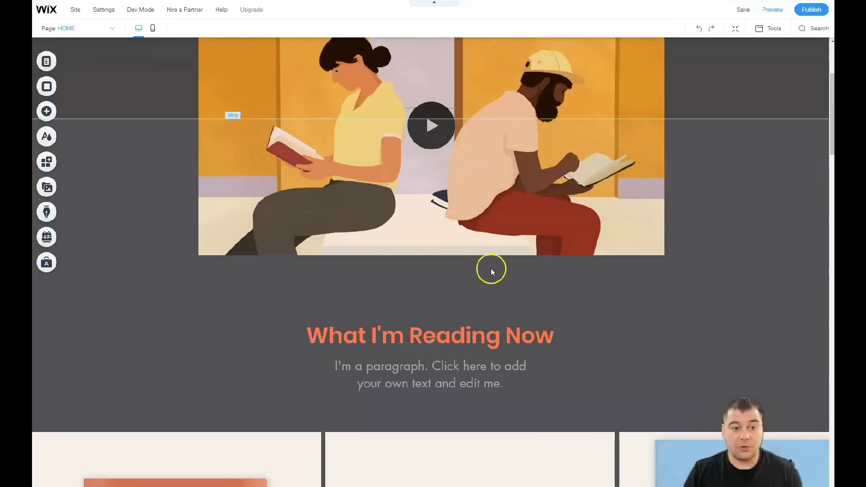
{"action": "scroll", "coordinate": [490, 269], "scroll_direction": "up", "scroll_amount": 3}
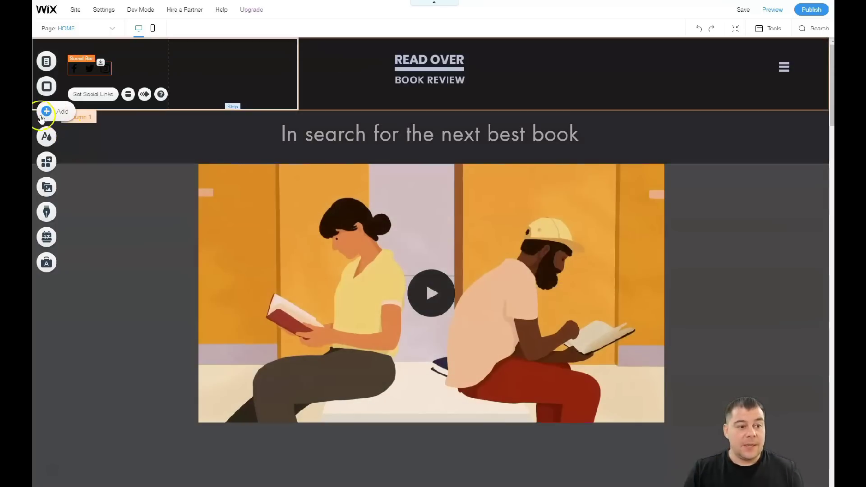
{"action": "scroll", "coordinate": [532, 309], "scroll_direction": "down", "scroll_amount": 5}
{"action": "scroll", "coordinate": [532, 309], "scroll_direction": "down", "scroll_amount": 5}
{"action": "scroll", "coordinate": [531, 310], "scroll_direction": "down", "scroll_amount": 1}
{"action": "scroll", "coordinate": [531, 310], "scroll_direction": "down", "scroll_amount": 2}
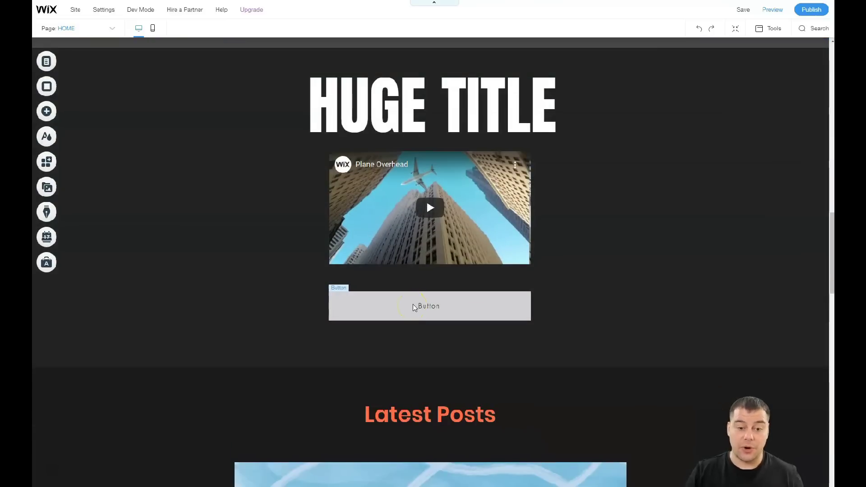
{"action": "left_click", "coordinate": [413, 307]}
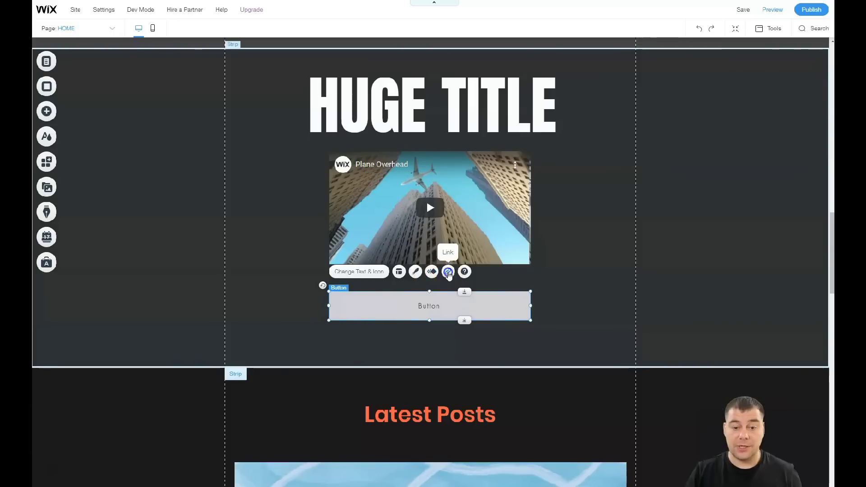
{"action": "left_click", "coordinate": [448, 272]}
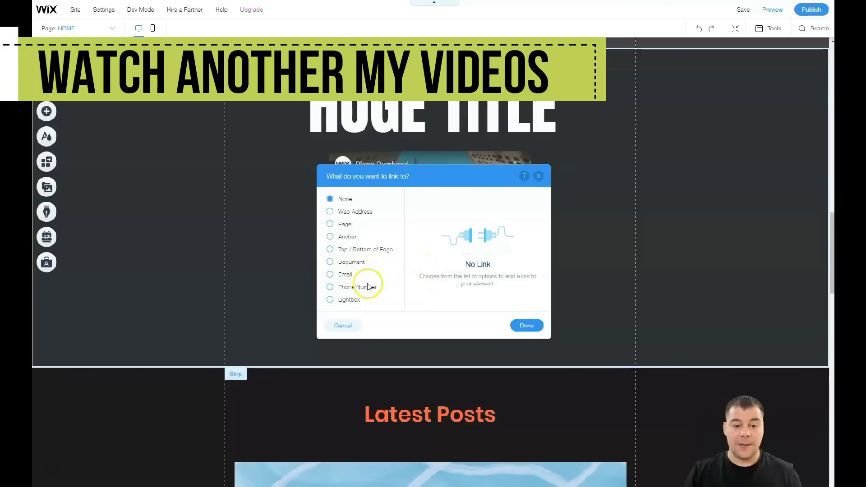
{"action": "left_click", "coordinate": [538, 178]}
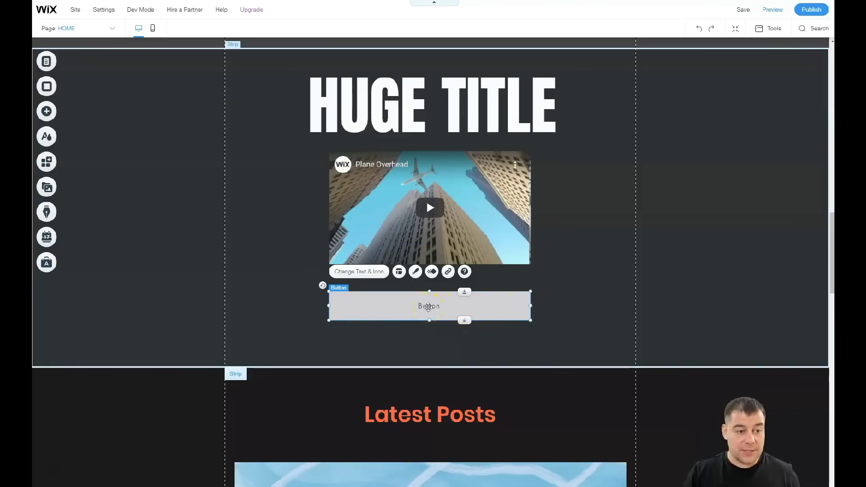
{"action": "scroll", "coordinate": [431, 306], "scroll_direction": "down", "scroll_amount": 5}
{"action": "scroll", "coordinate": [514, 359], "scroll_direction": "down", "scroll_amount": 2}
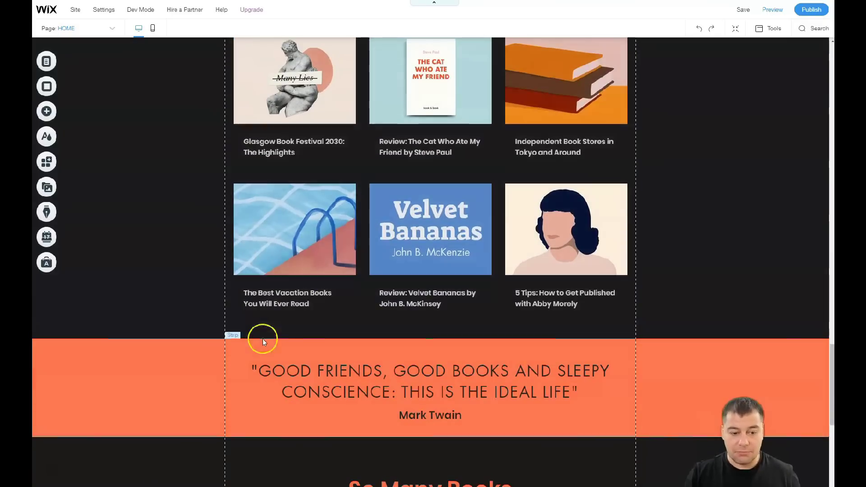
{"action": "scroll", "coordinate": [437, 325], "scroll_direction": "up", "scroll_amount": 4}
{"action": "scroll", "coordinate": [443, 322], "scroll_direction": "up", "scroll_amount": 3}
{"action": "scroll", "coordinate": [443, 322], "scroll_direction": "up", "scroll_amount": 2}
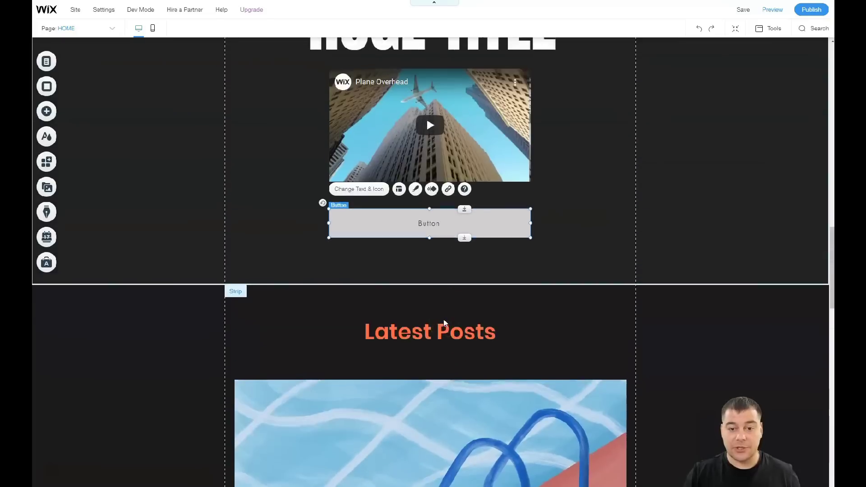
{"action": "scroll", "coordinate": [443, 322], "scroll_direction": "up", "scroll_amount": 2}
{"action": "scroll", "coordinate": [446, 319], "scroll_direction": "up", "scroll_amount": 2}
{"action": "scroll", "coordinate": [438, 282], "scroll_direction": "up", "scroll_amount": 3}
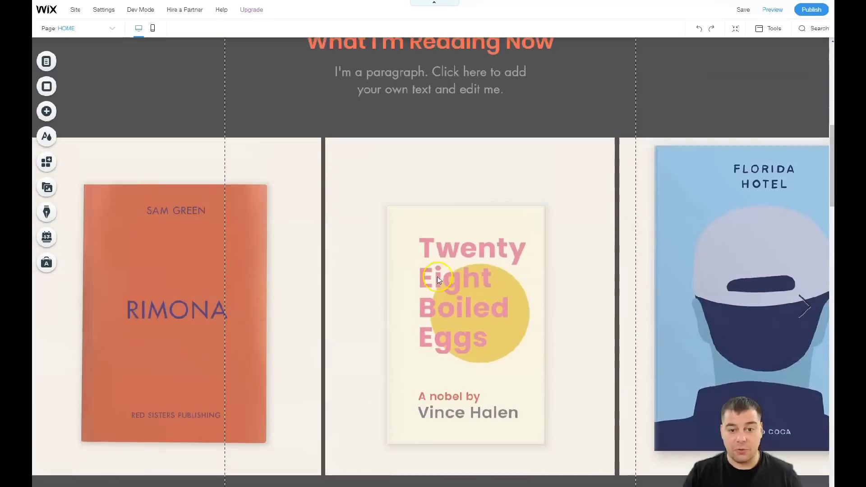
{"action": "scroll", "coordinate": [438, 277], "scroll_direction": "down", "scroll_amount": 3}
{"action": "scroll", "coordinate": [438, 278], "scroll_direction": "down", "scroll_amount": 4}
{"action": "scroll", "coordinate": [438, 277], "scroll_direction": "down", "scroll_amount": 2}
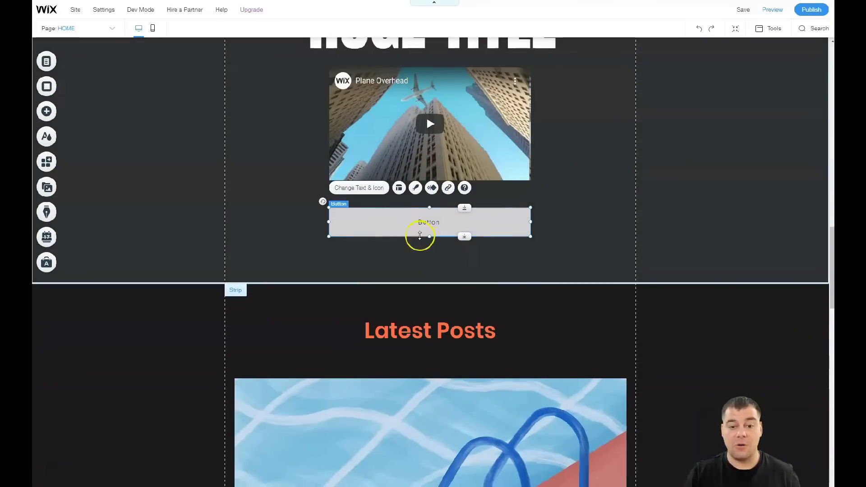
{"action": "left_click", "coordinate": [448, 188]}
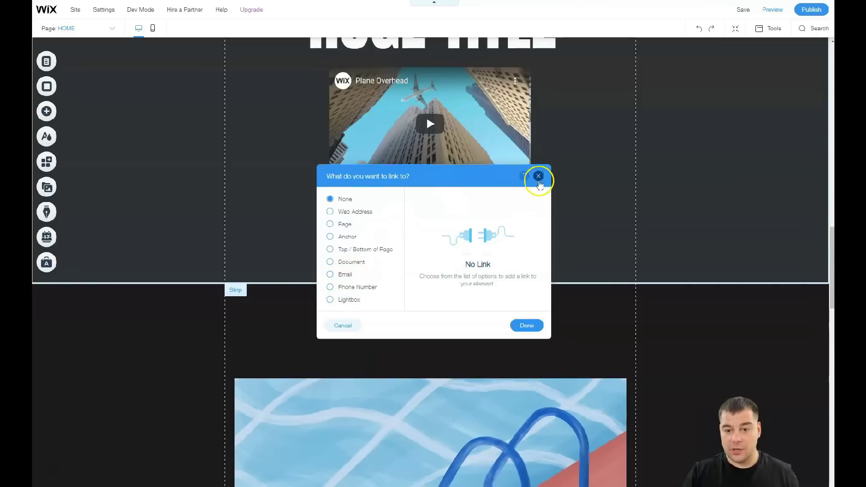
{"action": "left_click", "coordinate": [538, 177]}
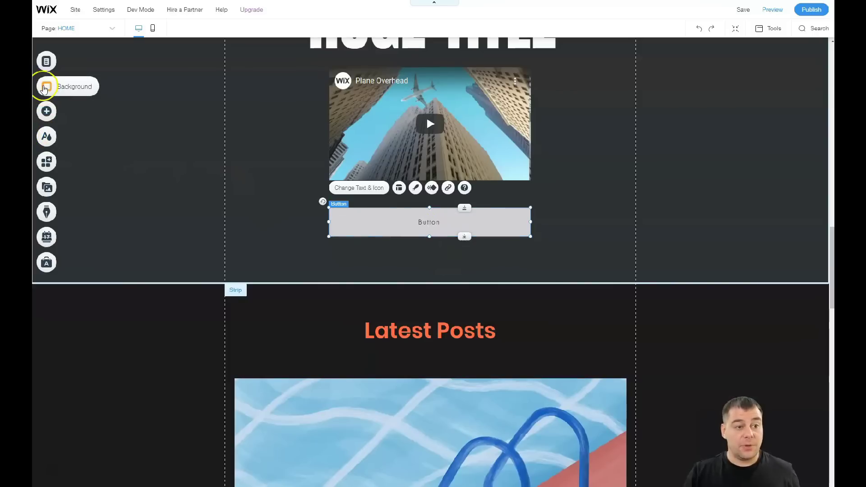
Step: Set the page background to a solid light, near-white theme colour
{"action": "left_click", "coordinate": [45, 91]}
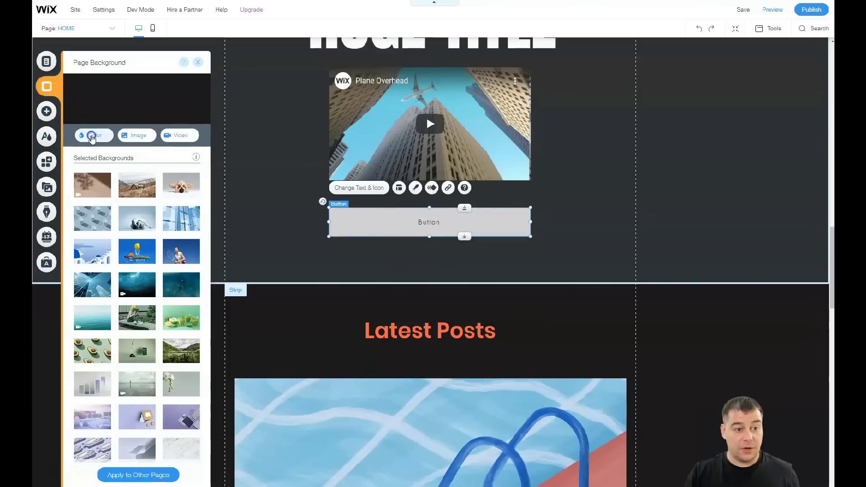
{"action": "left_click", "coordinate": [91, 136]}
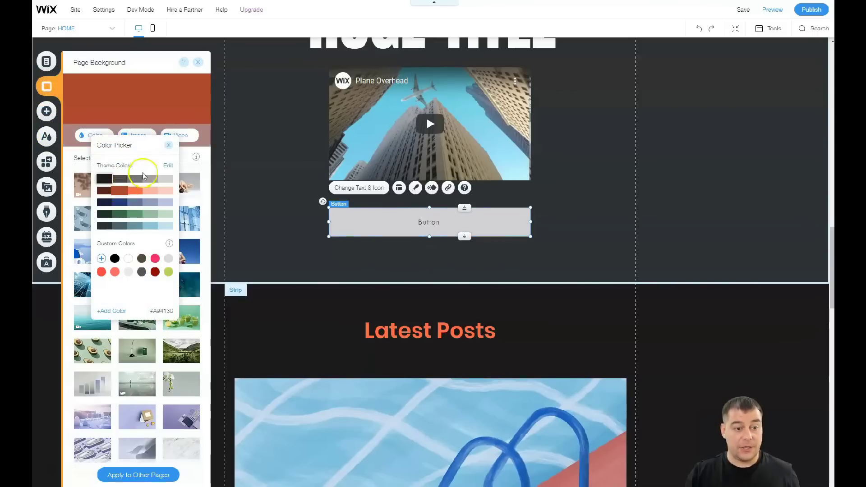
{"action": "left_click", "coordinate": [163, 180]}
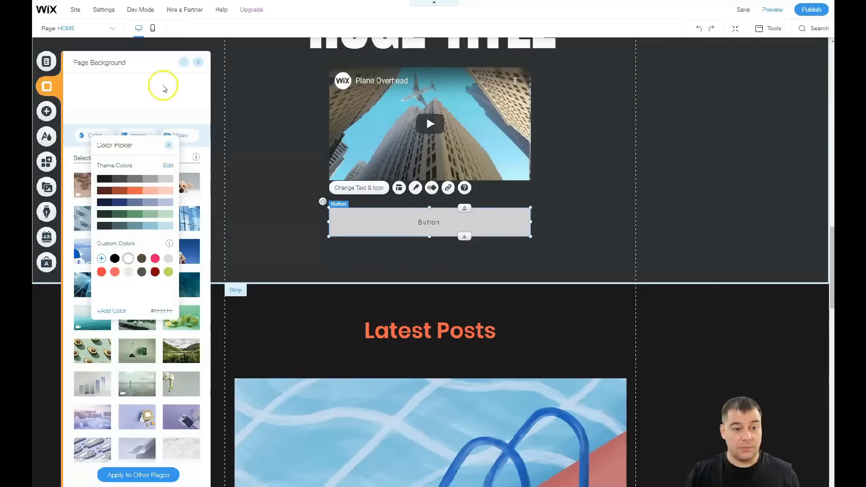
{"action": "left_click", "coordinate": [197, 61]}
Step: Close the background panel, then reopen it to browse image options and close it
{"action": "left_click", "coordinate": [379, 224]}
{"action": "scroll", "coordinate": [432, 319], "scroll_direction": "down", "scroll_amount": 1}
{"action": "scroll", "coordinate": [432, 318], "scroll_direction": "down", "scroll_amount": 3}
{"action": "scroll", "coordinate": [423, 316], "scroll_direction": "down", "scroll_amount": 2}
{"action": "scroll", "coordinate": [418, 315], "scroll_direction": "up", "scroll_amount": 3}
{"action": "scroll", "coordinate": [419, 316], "scroll_direction": "up", "scroll_amount": 3}
{"action": "scroll", "coordinate": [418, 316], "scroll_direction": "up", "scroll_amount": 3}
{"action": "scroll", "coordinate": [418, 316], "scroll_direction": "up", "scroll_amount": 2}
{"action": "scroll", "coordinate": [417, 314], "scroll_direction": "up", "scroll_amount": 4}
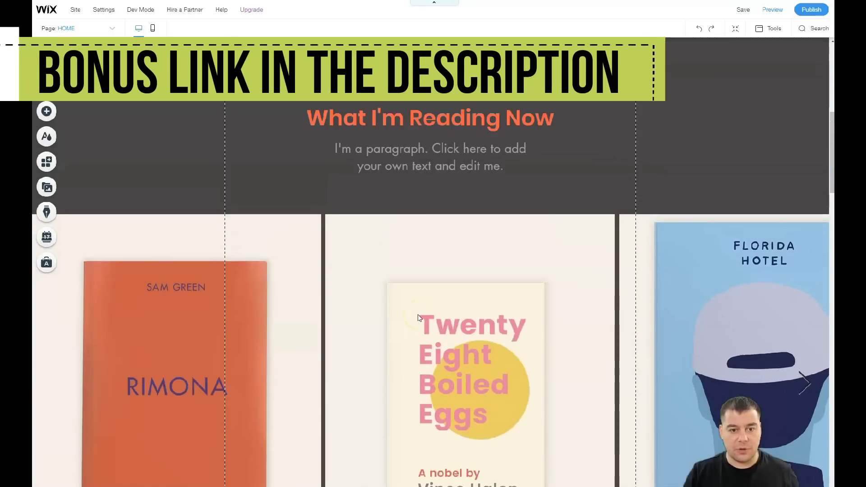
{"action": "scroll", "coordinate": [418, 315], "scroll_direction": "up", "scroll_amount": 2}
{"action": "scroll", "coordinate": [418, 315], "scroll_direction": "up", "scroll_amount": 2}
{"action": "scroll", "coordinate": [417, 315], "scroll_direction": "up", "scroll_amount": 1}
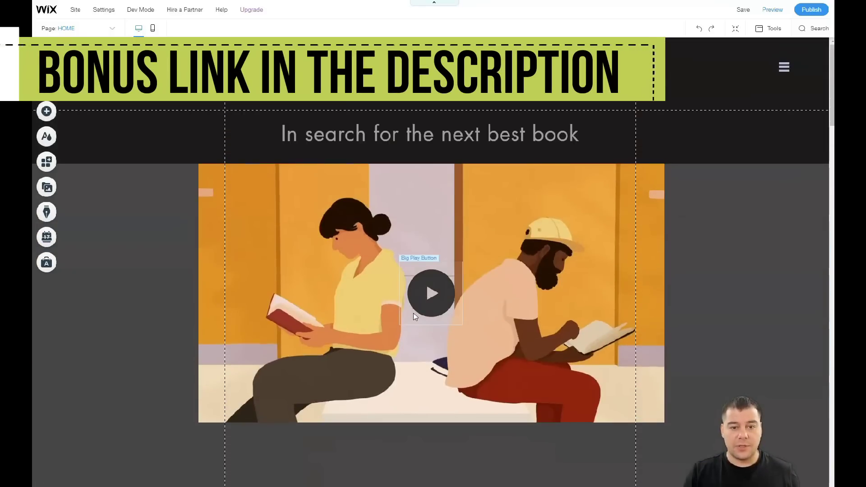
{"action": "scroll", "coordinate": [415, 316], "scroll_direction": "down", "scroll_amount": 1}
{"action": "scroll", "coordinate": [169, 202], "scroll_direction": "down", "scroll_amount": 4}
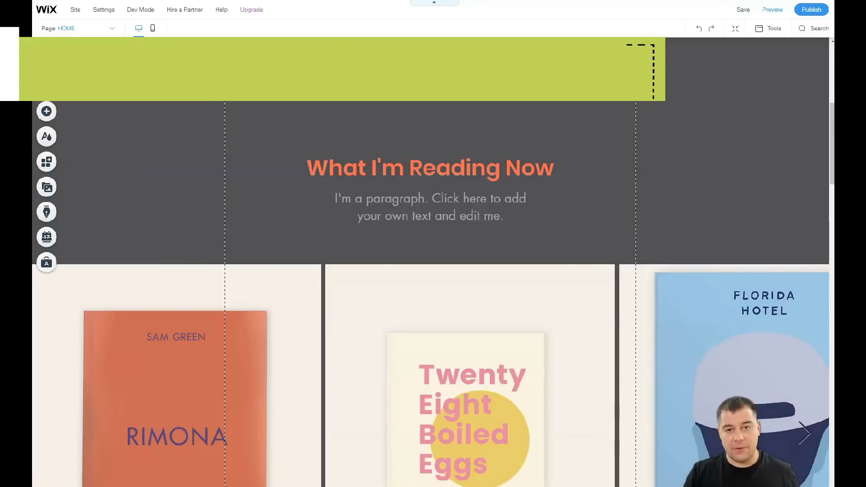
{"action": "left_click", "coordinate": [45, 87]}
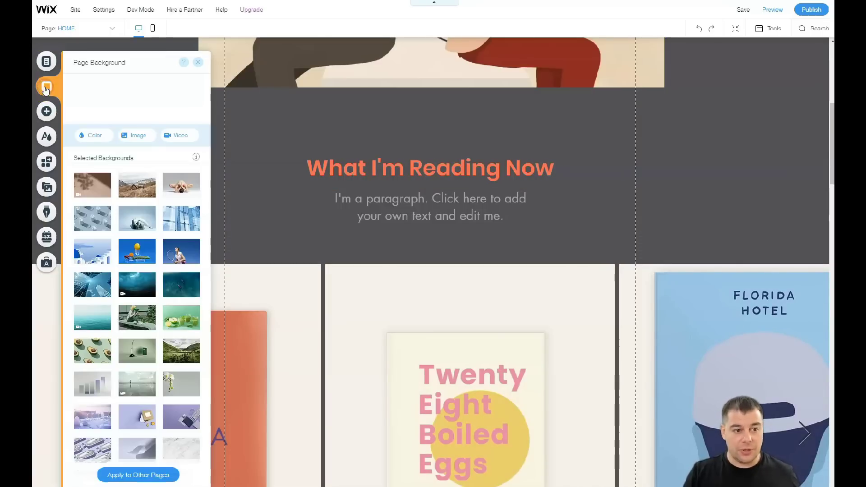
{"action": "scroll", "coordinate": [144, 211], "scroll_direction": "down", "scroll_amount": 3}
{"action": "scroll", "coordinate": [144, 211], "scroll_direction": "down", "scroll_amount": 2}
{"action": "scroll", "coordinate": [144, 211], "scroll_direction": "down", "scroll_amount": 3}
{"action": "scroll", "coordinate": [144, 211], "scroll_direction": "down", "scroll_amount": 3}
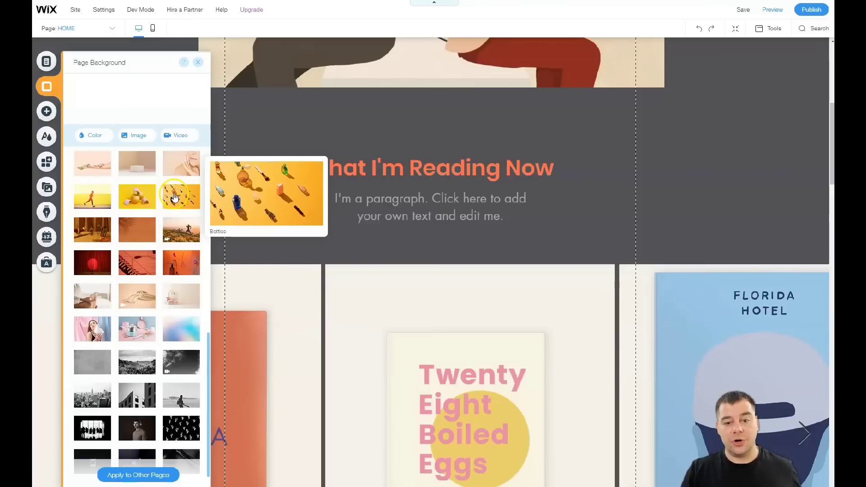
{"action": "left_click", "coordinate": [199, 63]}
{"action": "scroll", "coordinate": [348, 251], "scroll_direction": "down", "scroll_amount": 3}
{"action": "scroll", "coordinate": [285, 255], "scroll_direction": "down", "scroll_amount": 1}
{"action": "scroll", "coordinate": [284, 255], "scroll_direction": "down", "scroll_amount": 1}
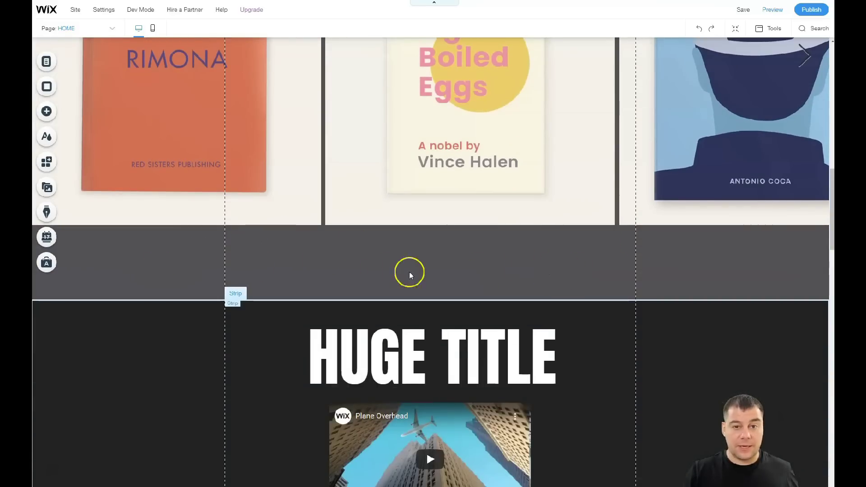
{"action": "scroll", "coordinate": [244, 269], "scroll_direction": "down", "scroll_amount": 1}
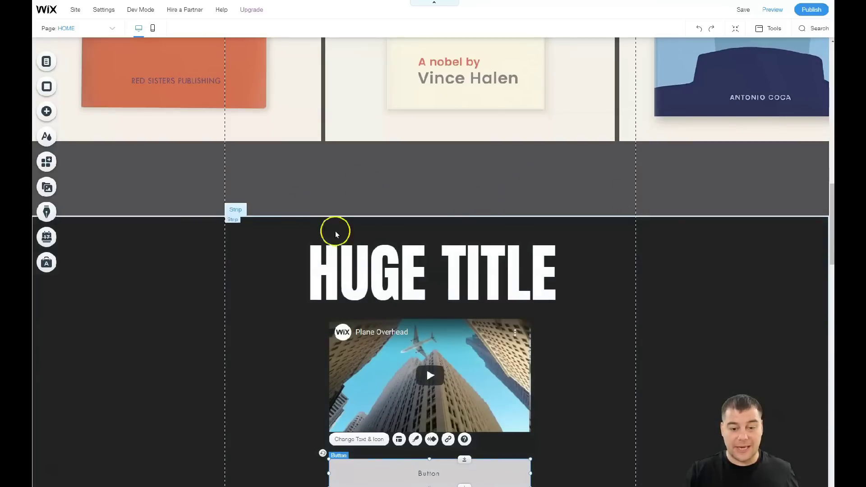
{"action": "scroll", "coordinate": [310, 242], "scroll_direction": "down", "scroll_amount": 2}
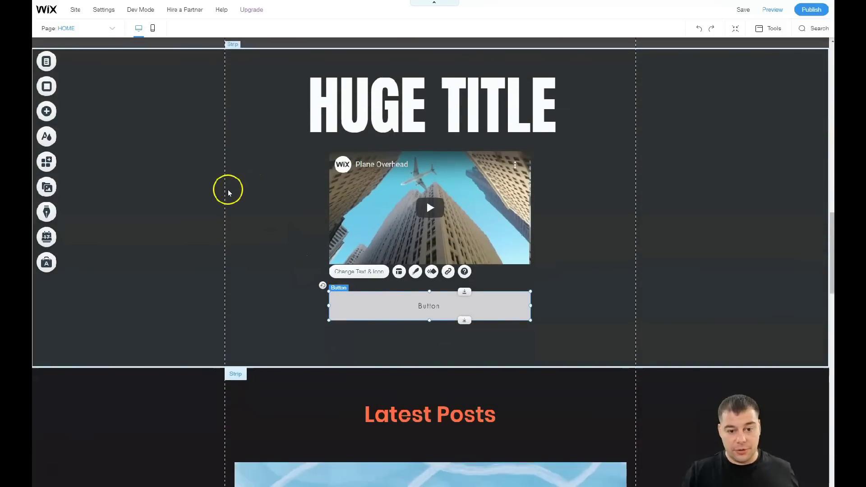
{"action": "left_click", "coordinate": [45, 165]}
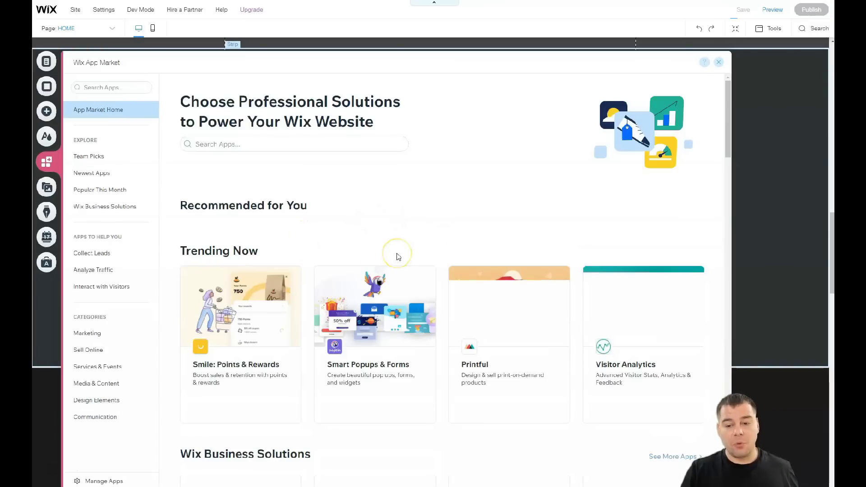
{"action": "left_click", "coordinate": [87, 337]}
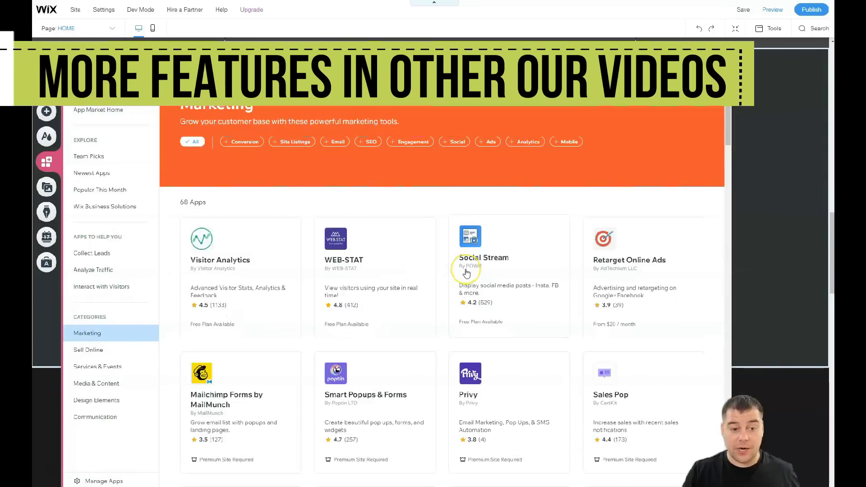
{"action": "scroll", "coordinate": [465, 273], "scroll_direction": "down", "scroll_amount": 2}
{"action": "scroll", "coordinate": [465, 273], "scroll_direction": "down", "scroll_amount": 2}
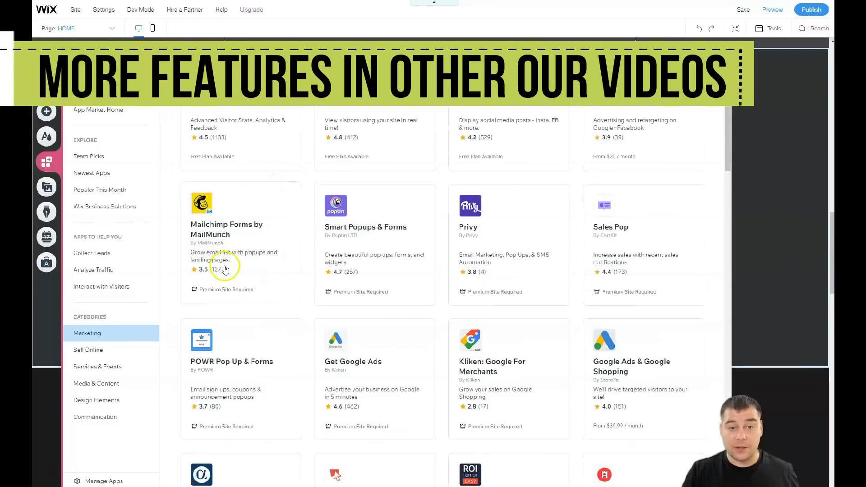
{"action": "scroll", "coordinate": [448, 264], "scroll_direction": "down", "scroll_amount": 4}
{"action": "scroll", "coordinate": [376, 227], "scroll_direction": "down", "scroll_amount": 4}
{"action": "scroll", "coordinate": [489, 298], "scroll_direction": "down", "scroll_amount": 5}
{"action": "scroll", "coordinate": [508, 249], "scroll_direction": "down", "scroll_amount": 2}
{"action": "scroll", "coordinate": [508, 248], "scroll_direction": "down", "scroll_amount": 3}
{"action": "scroll", "coordinate": [507, 298], "scroll_direction": "down", "scroll_amount": 1}
{"action": "scroll", "coordinate": [506, 247], "scroll_direction": "down", "scroll_amount": 5}
{"action": "scroll", "coordinate": [522, 263], "scroll_direction": "down", "scroll_amount": 1}
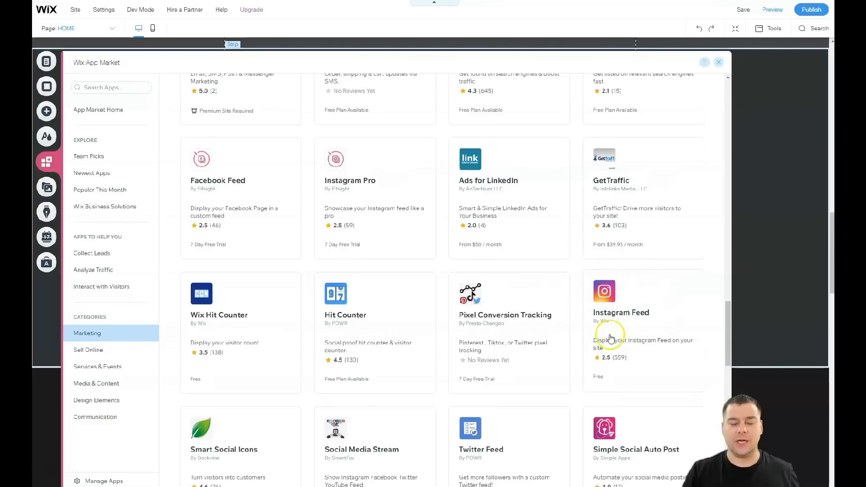
{"action": "scroll", "coordinate": [611, 328], "scroll_direction": "down", "scroll_amount": 3}
{"action": "scroll", "coordinate": [610, 244], "scroll_direction": "down", "scroll_amount": 1}
{"action": "scroll", "coordinate": [588, 216], "scroll_direction": "down", "scroll_amount": 1}
{"action": "scroll", "coordinate": [534, 212], "scroll_direction": "down", "scroll_amount": 1}
{"action": "scroll", "coordinate": [503, 226], "scroll_direction": "down", "scroll_amount": 2}
{"action": "scroll", "coordinate": [479, 188], "scroll_direction": "down", "scroll_amount": 1}
{"action": "scroll", "coordinate": [469, 201], "scroll_direction": "down", "scroll_amount": 2}
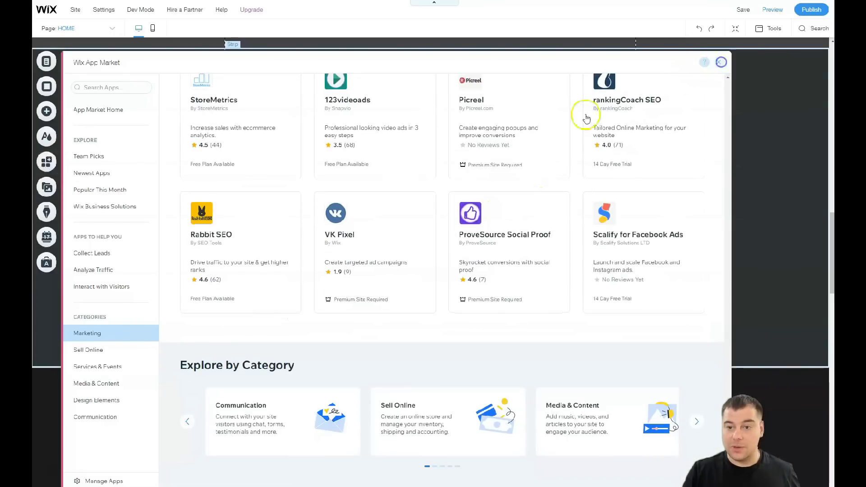
{"action": "left_click", "coordinate": [718, 61]}
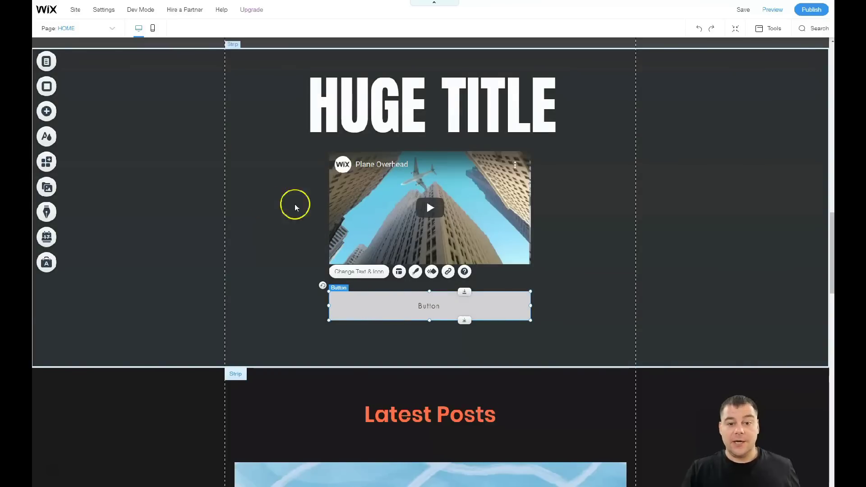
{"action": "scroll", "coordinate": [336, 207], "scroll_direction": "up", "scroll_amount": 1}
{"action": "scroll", "coordinate": [389, 197], "scroll_direction": "up", "scroll_amount": 2}
{"action": "scroll", "coordinate": [389, 197], "scroll_direction": "down", "scroll_amount": 2}
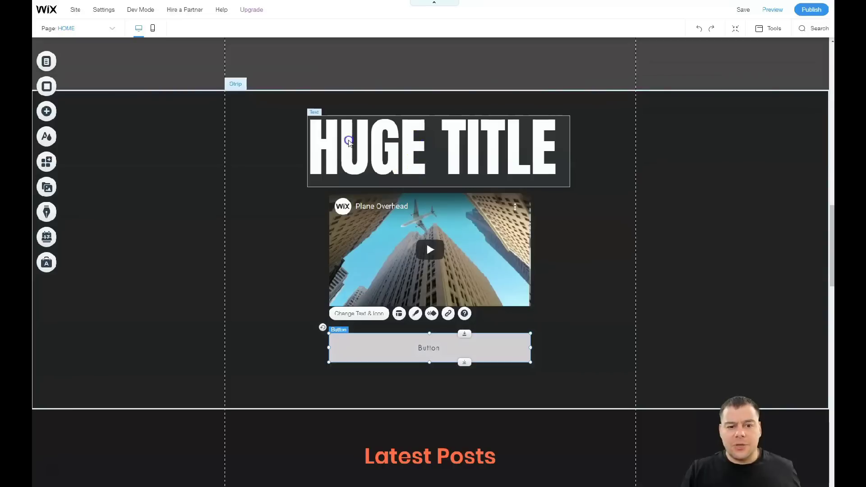
{"action": "mouse_move", "coordinate": [421, 144]}
{"action": "left_mouse_down"}
{"action": "mouse_move", "coordinate": [396, 143]}
{"action": "mouse_move", "coordinate": [411, 134]}
{"action": "left_mouse_up"}
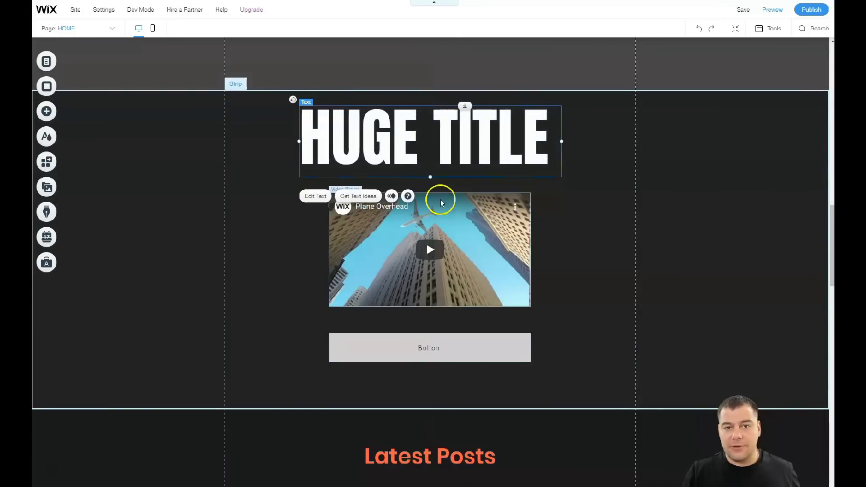